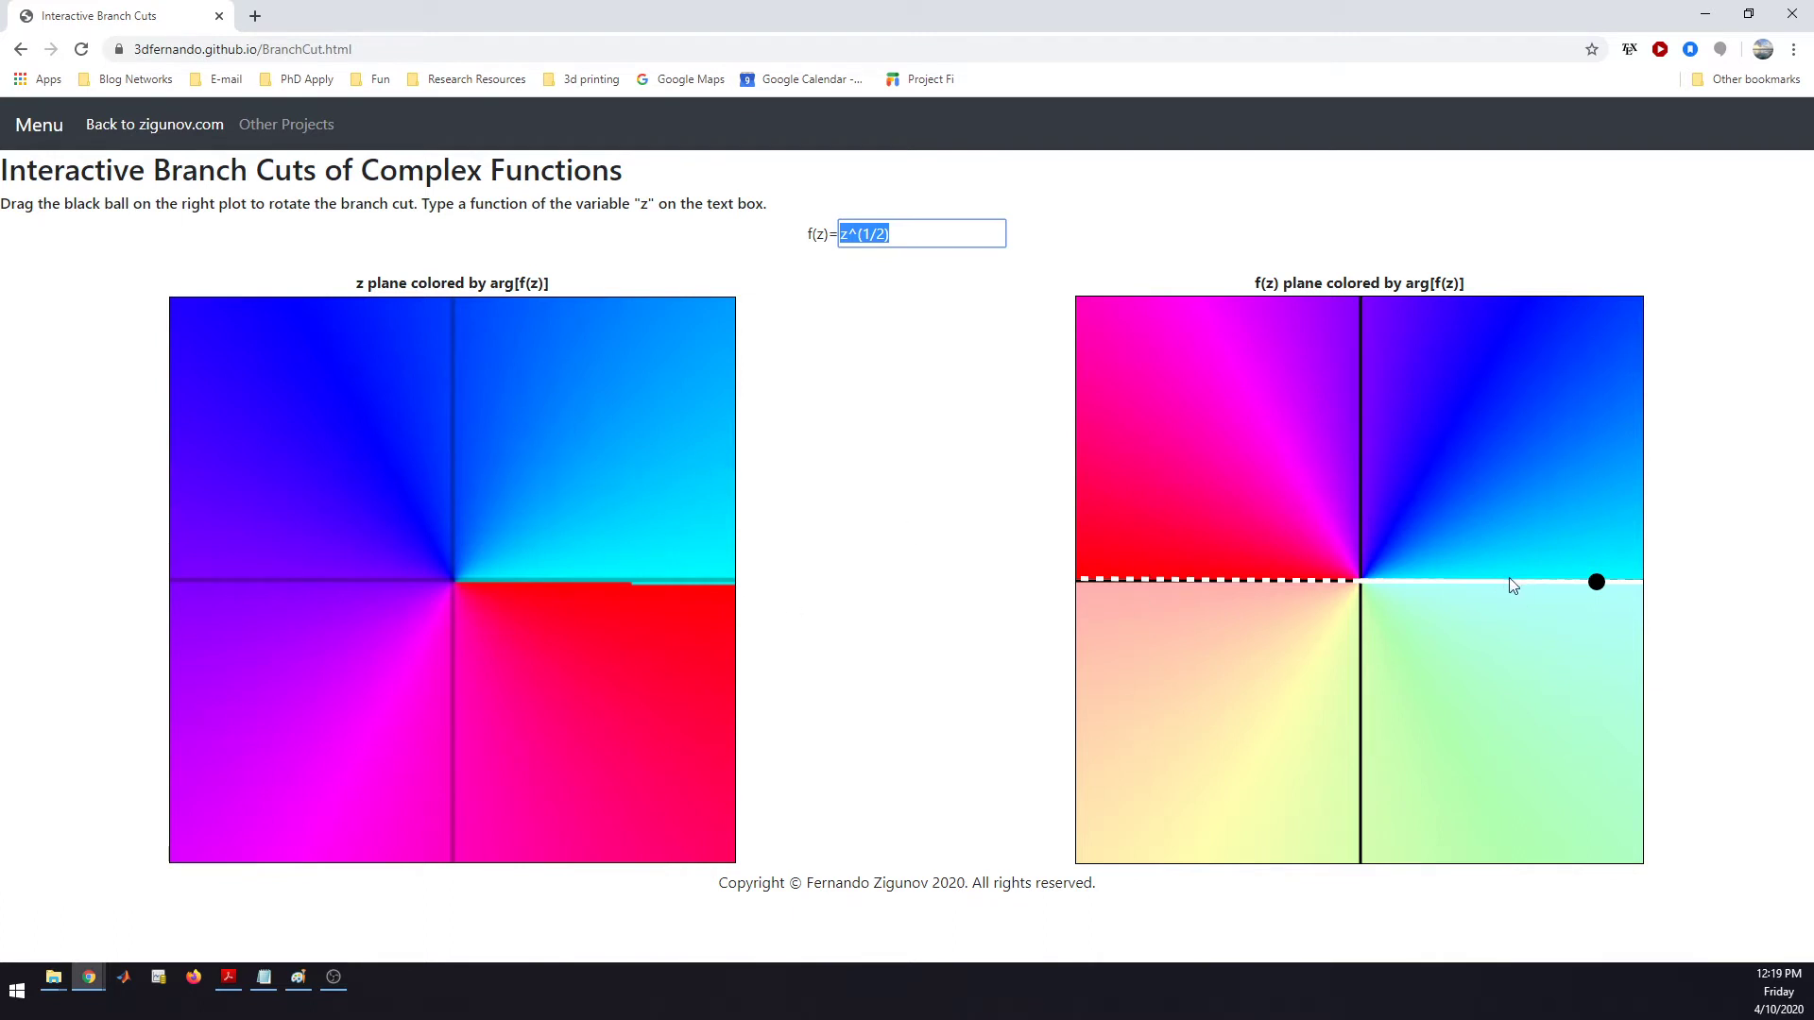
Rotate the branch cut of z^(1/2) to about 45° above the positive real axis and return it to that axis
{"action": "left_click_drag", "start_coordinate": [1596, 581], "coordinate": [1545, 394]}
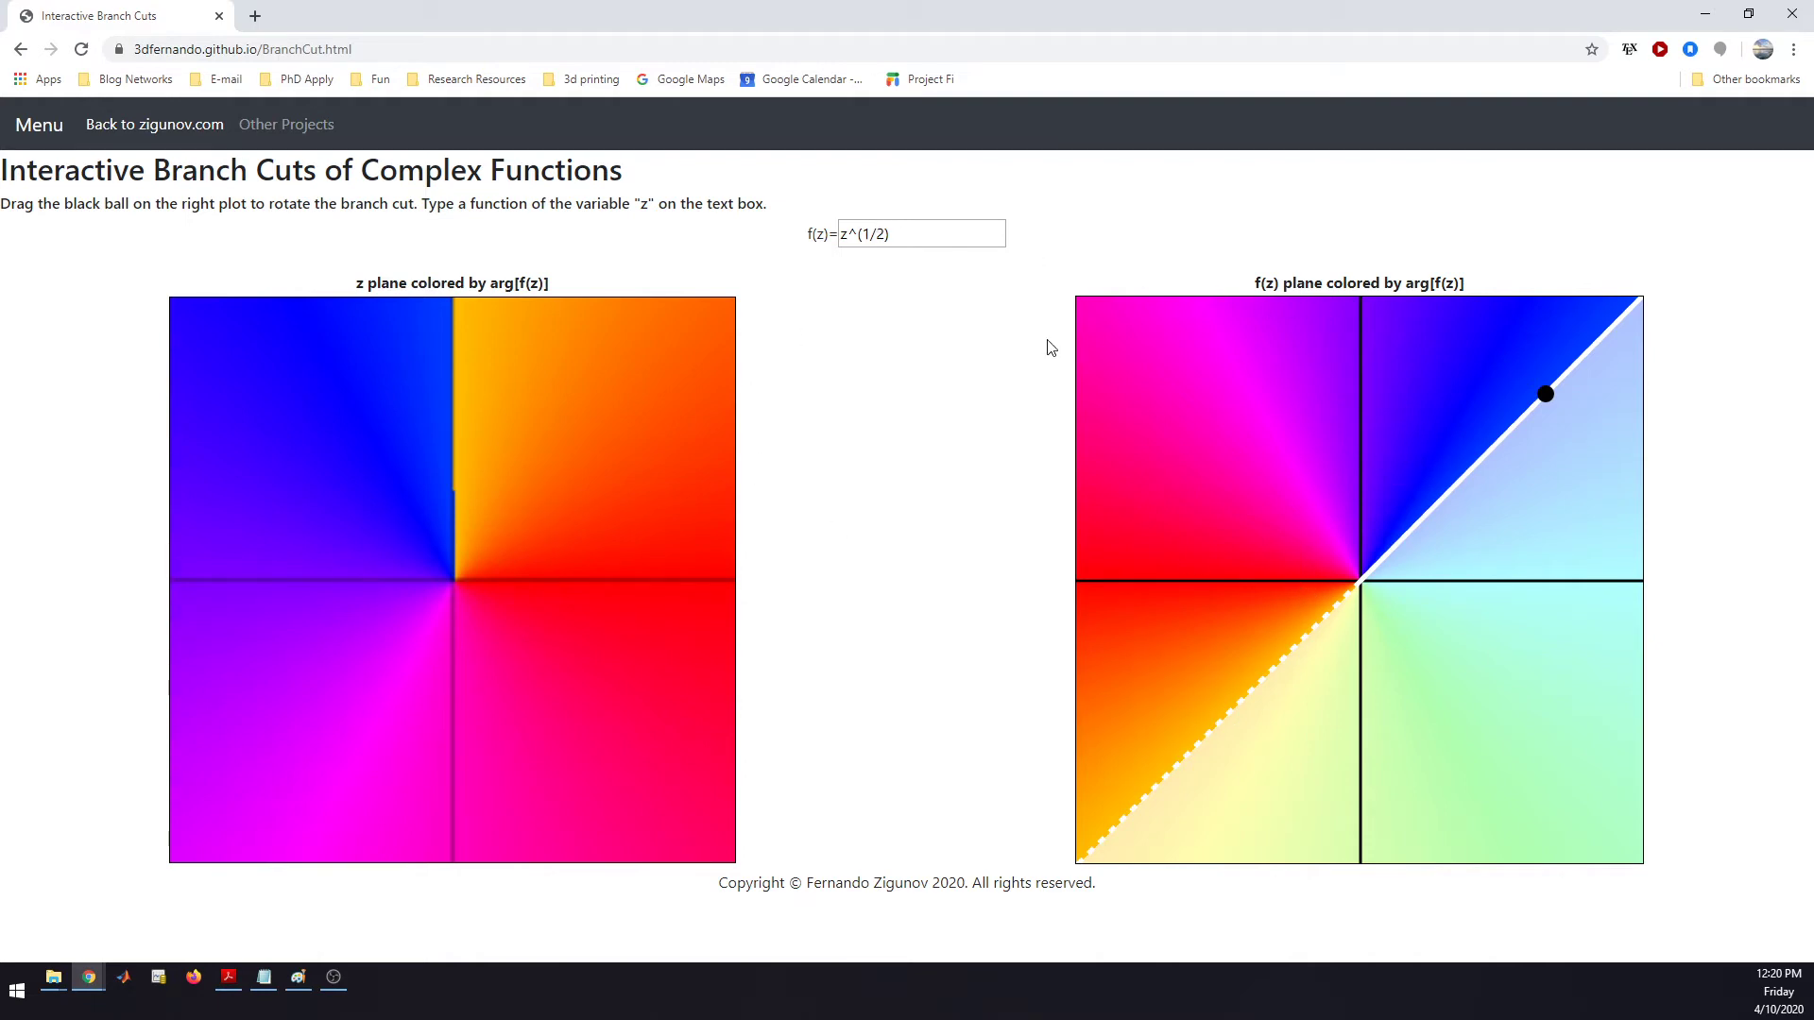
{"action": "left_click_drag", "start_coordinate": [1552, 401], "coordinate": [1511, 582]}
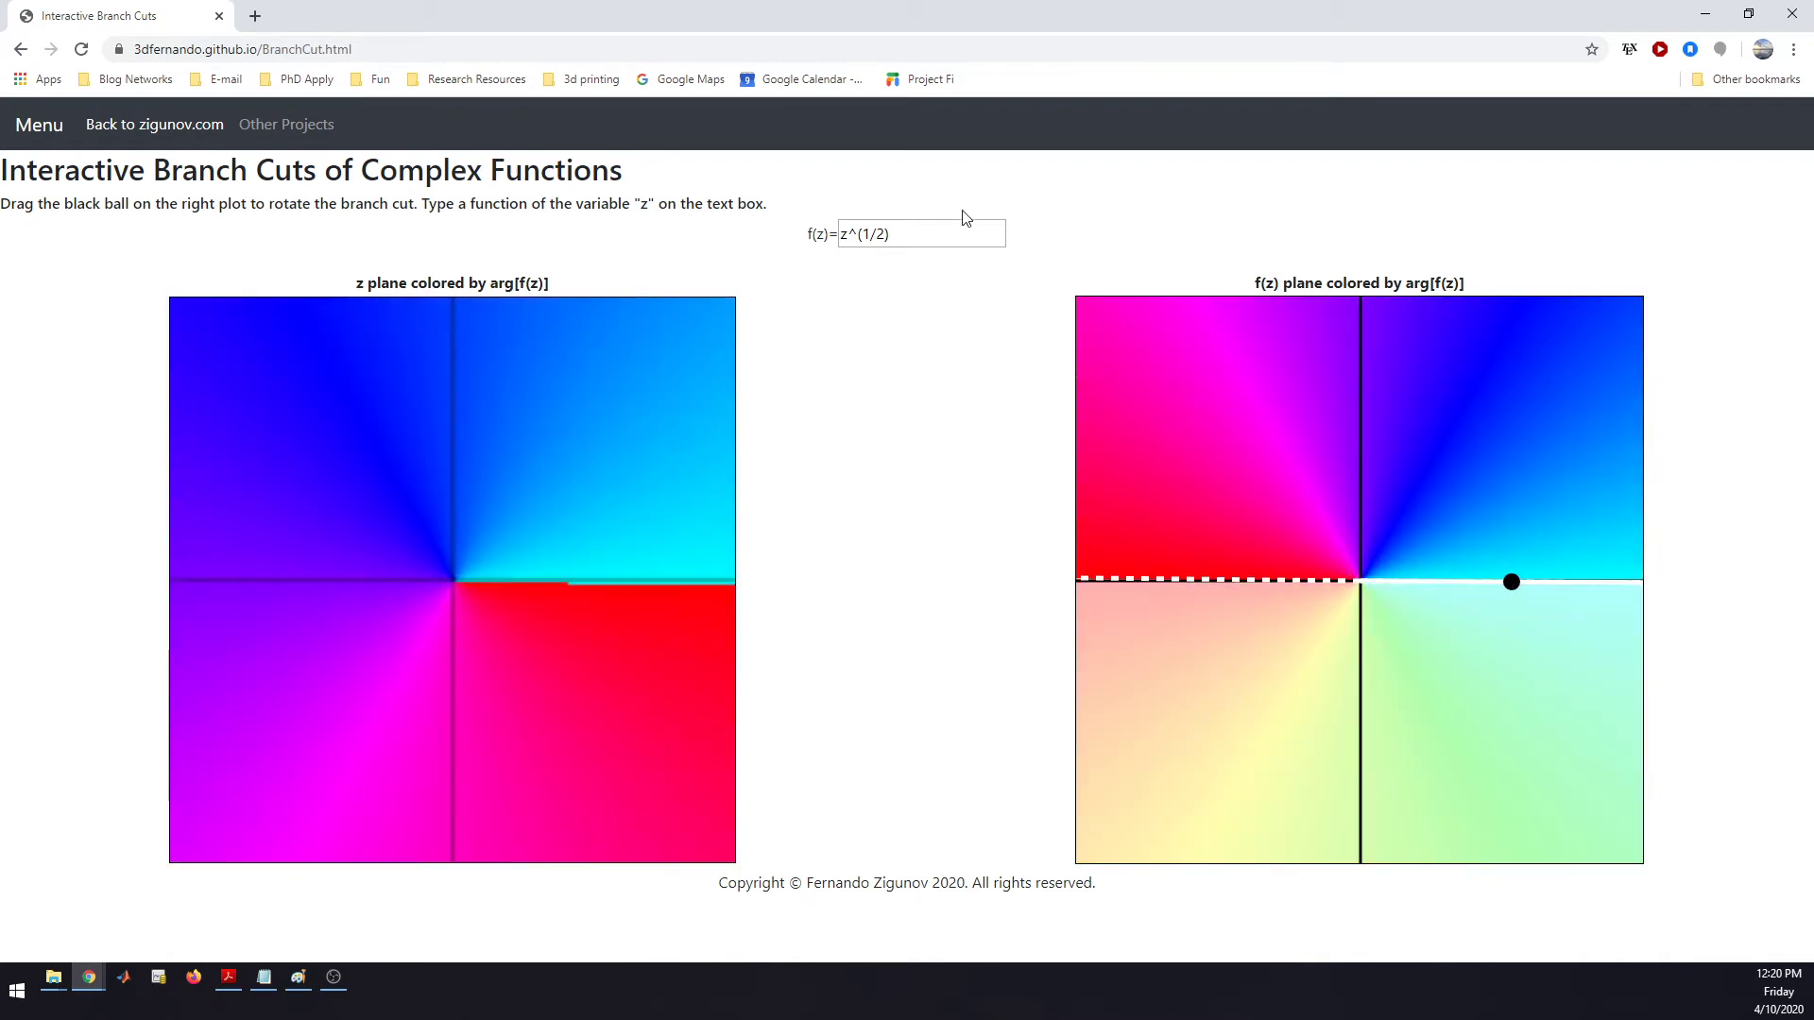
Change the function to z^(1/3) and keep its branch cut aligned with the positive real axis
{"action": "double_click", "coordinate": [881, 234]}
{"action": "left_click_drag", "start_coordinate": [861, 234], "coordinate": [885, 232]}
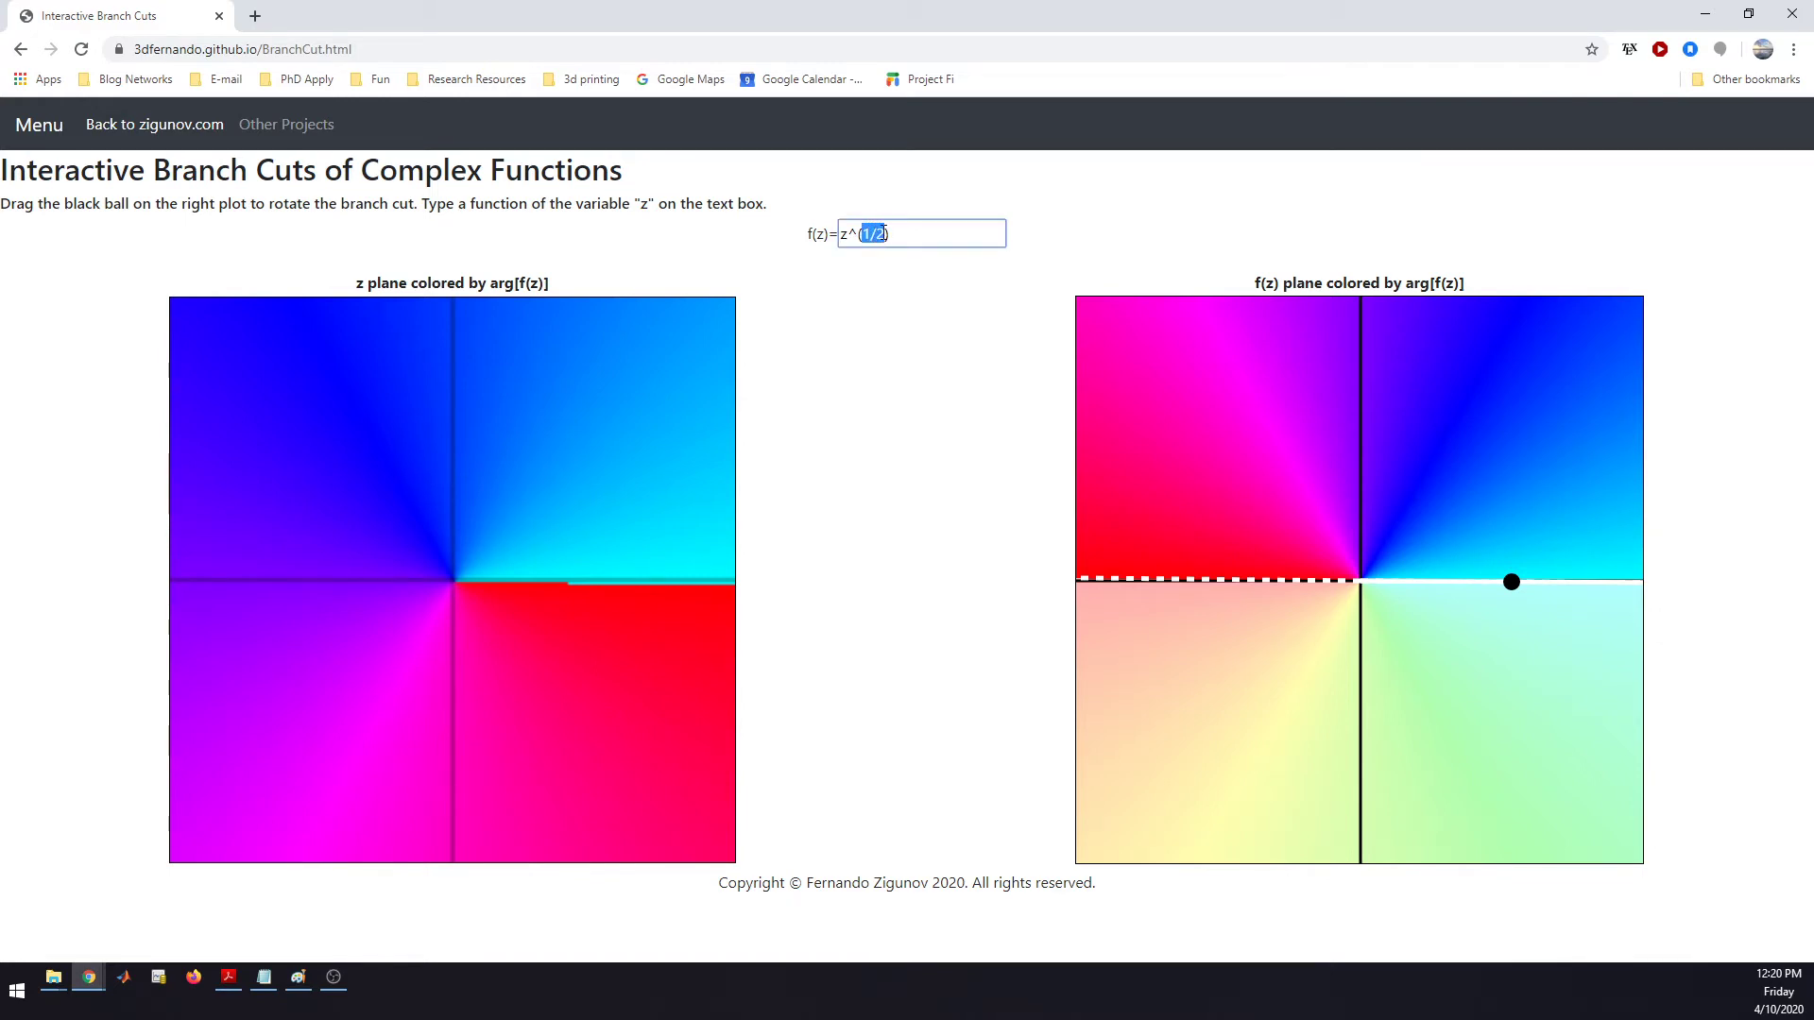
{"action": "double_click", "coordinate": [883, 232]}
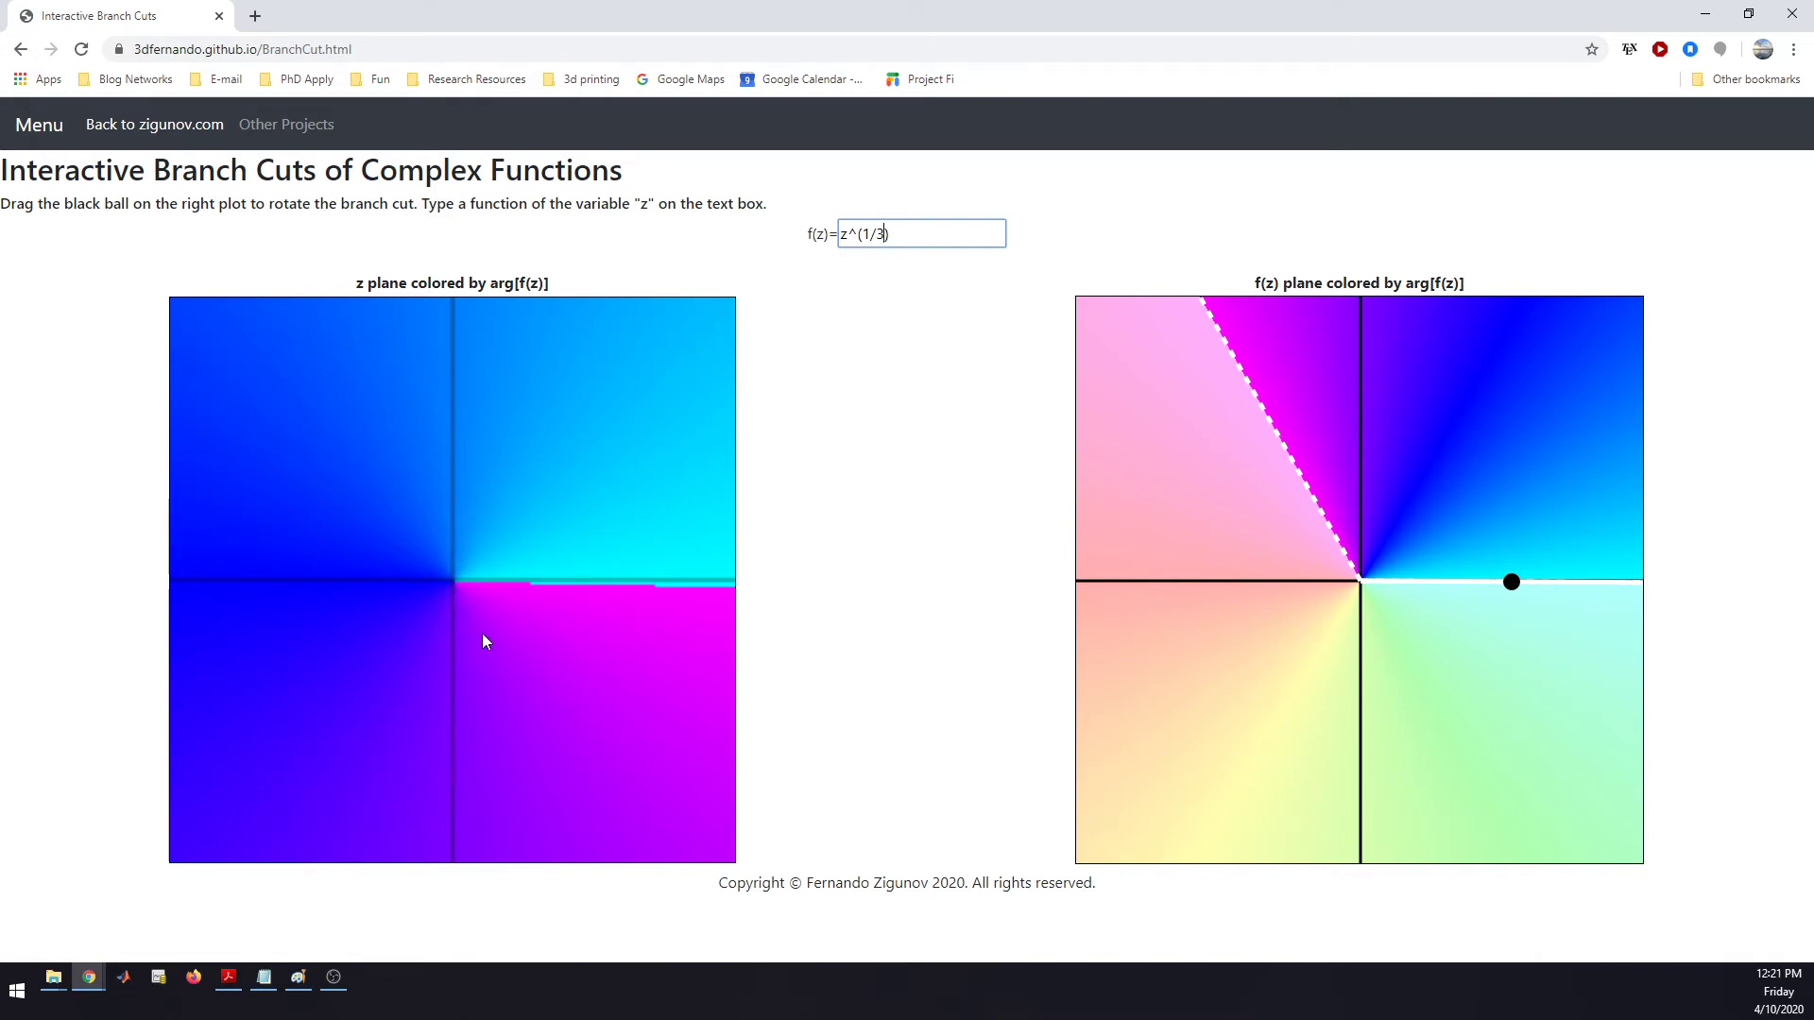
{"action": "left_click_drag", "start_coordinate": [1512, 582], "coordinate": [1563, 581]}
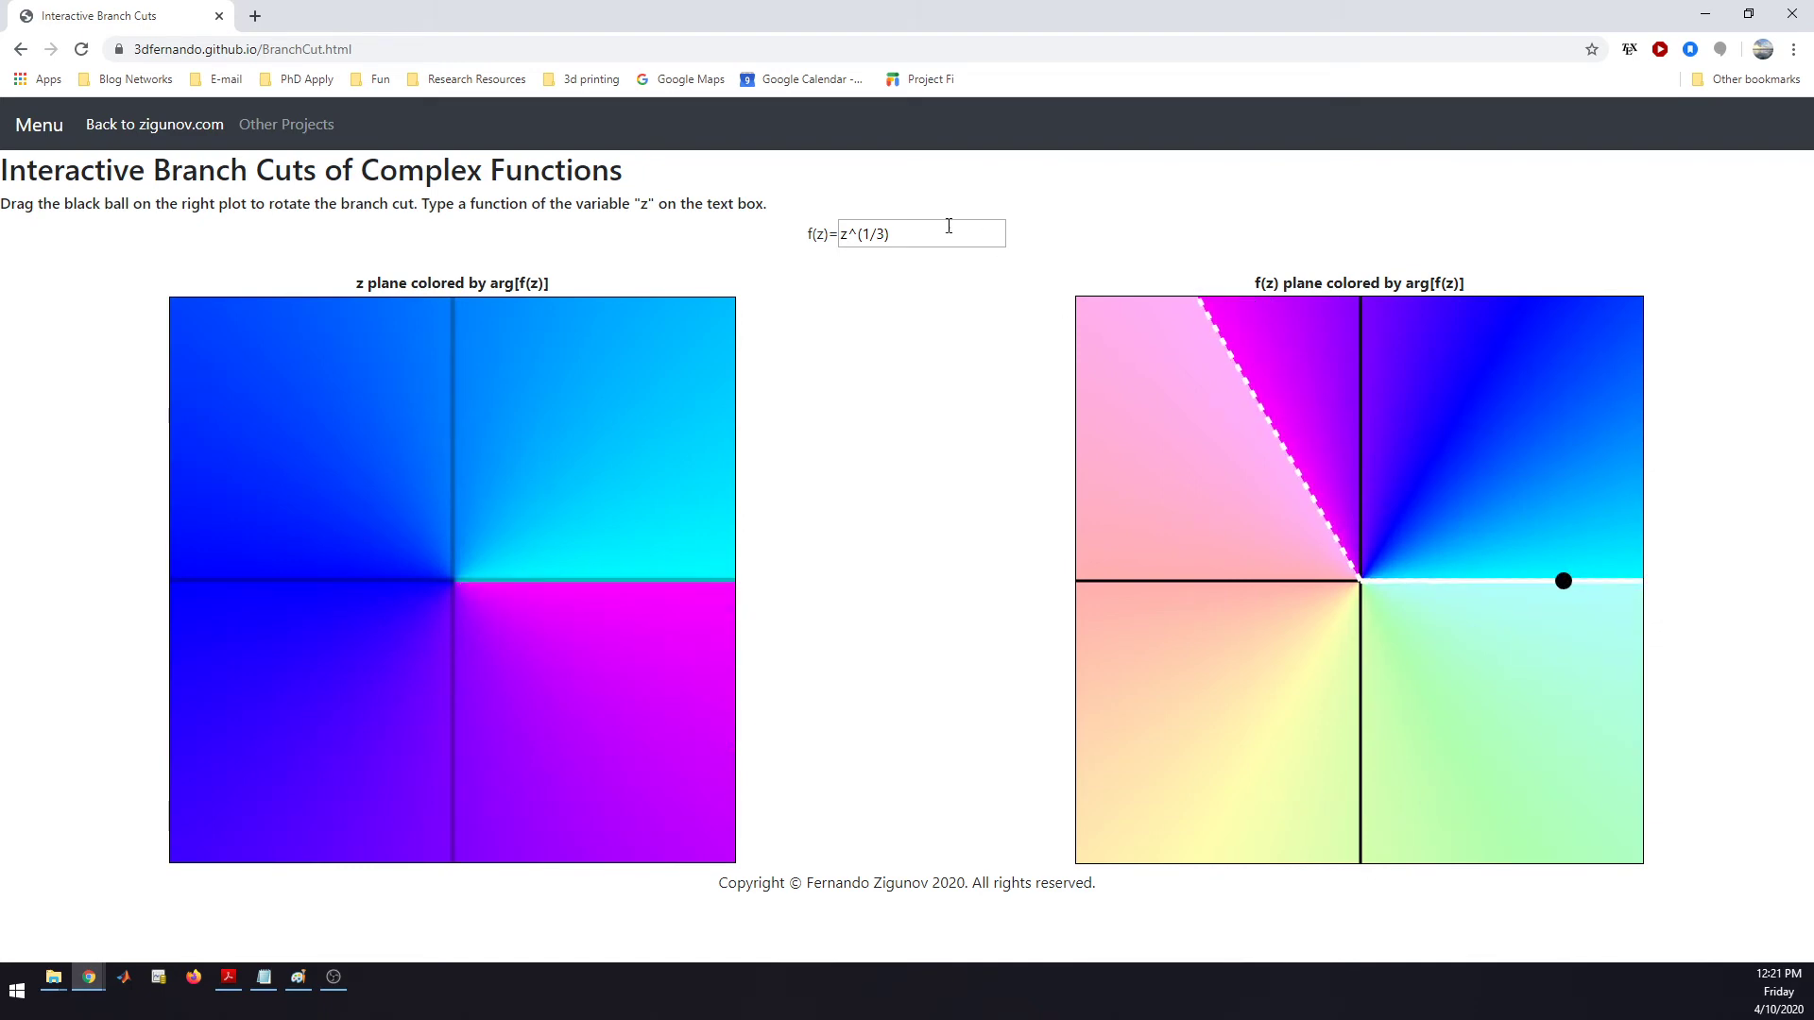
Change the function to (z^3-1)^(1/3) and point out its branch point on the real axis of the z plane
{"action": "double_click", "coordinate": [844, 233]}
{"action": "key", "text": "BackSpace"}
{"action": "type", "text": "z^3"}
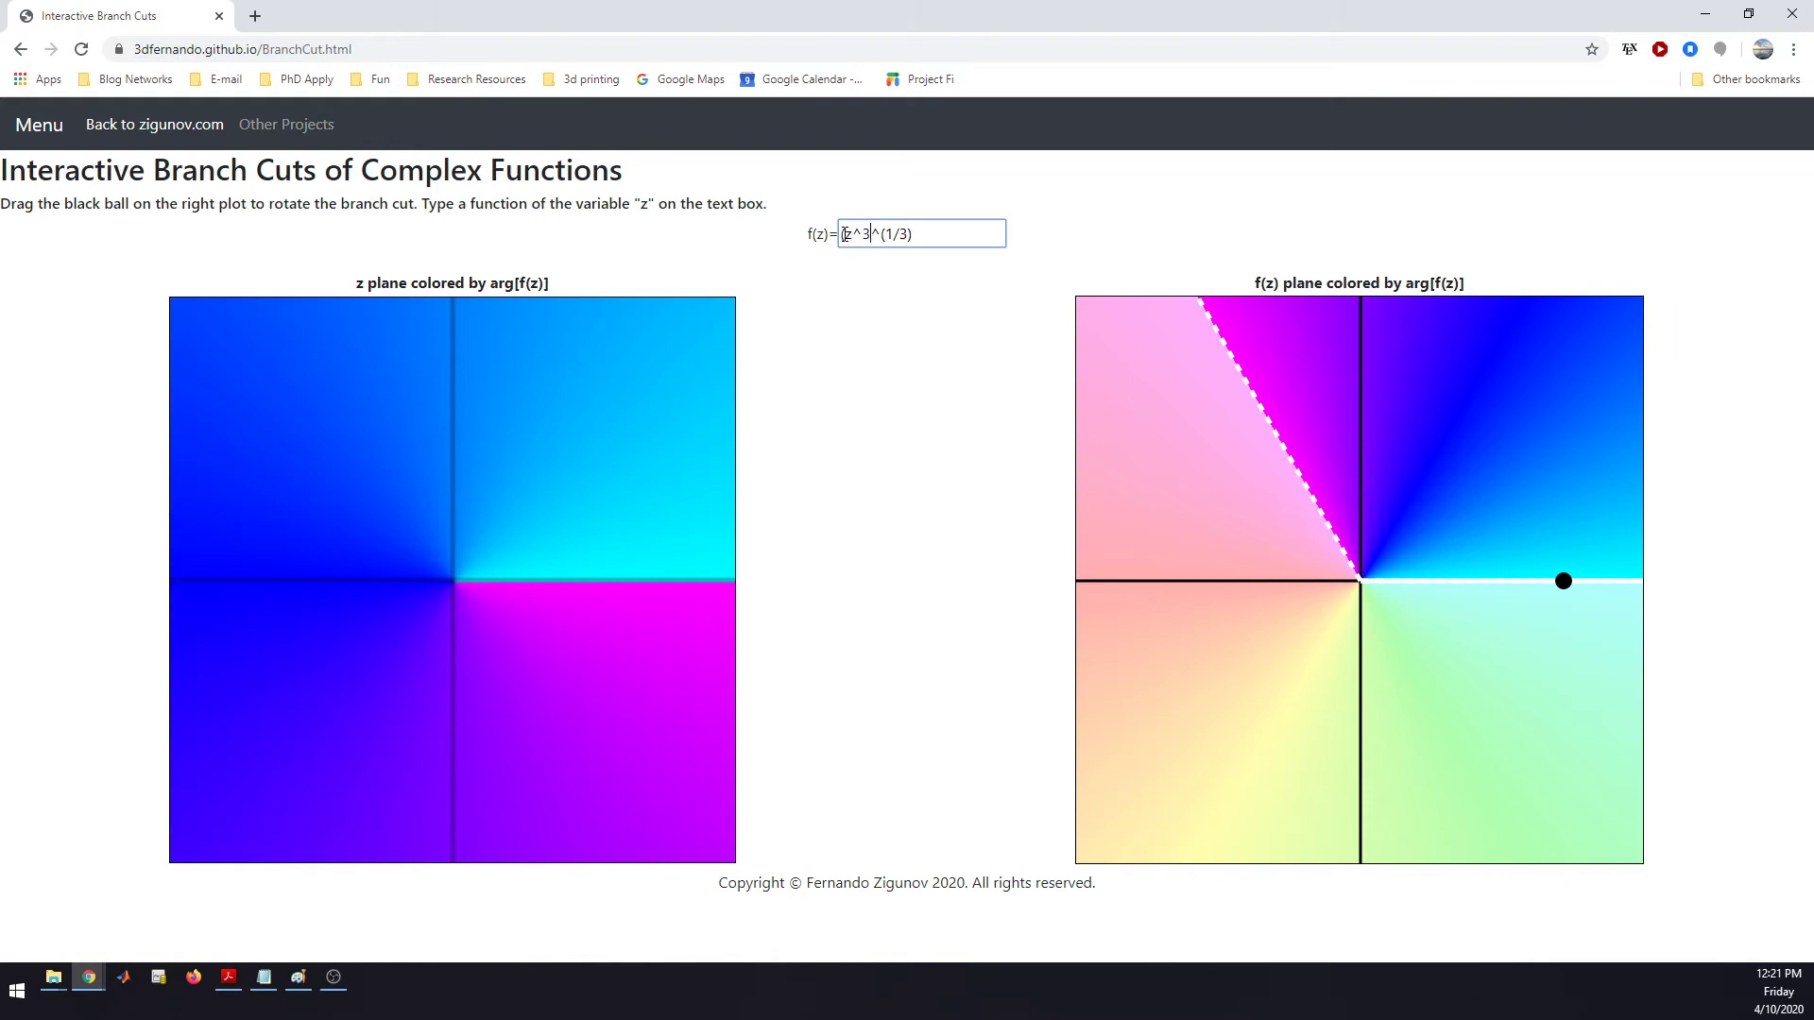
{"action": "type", "text": "-1)"}
{"action": "key", "text": "Return"}
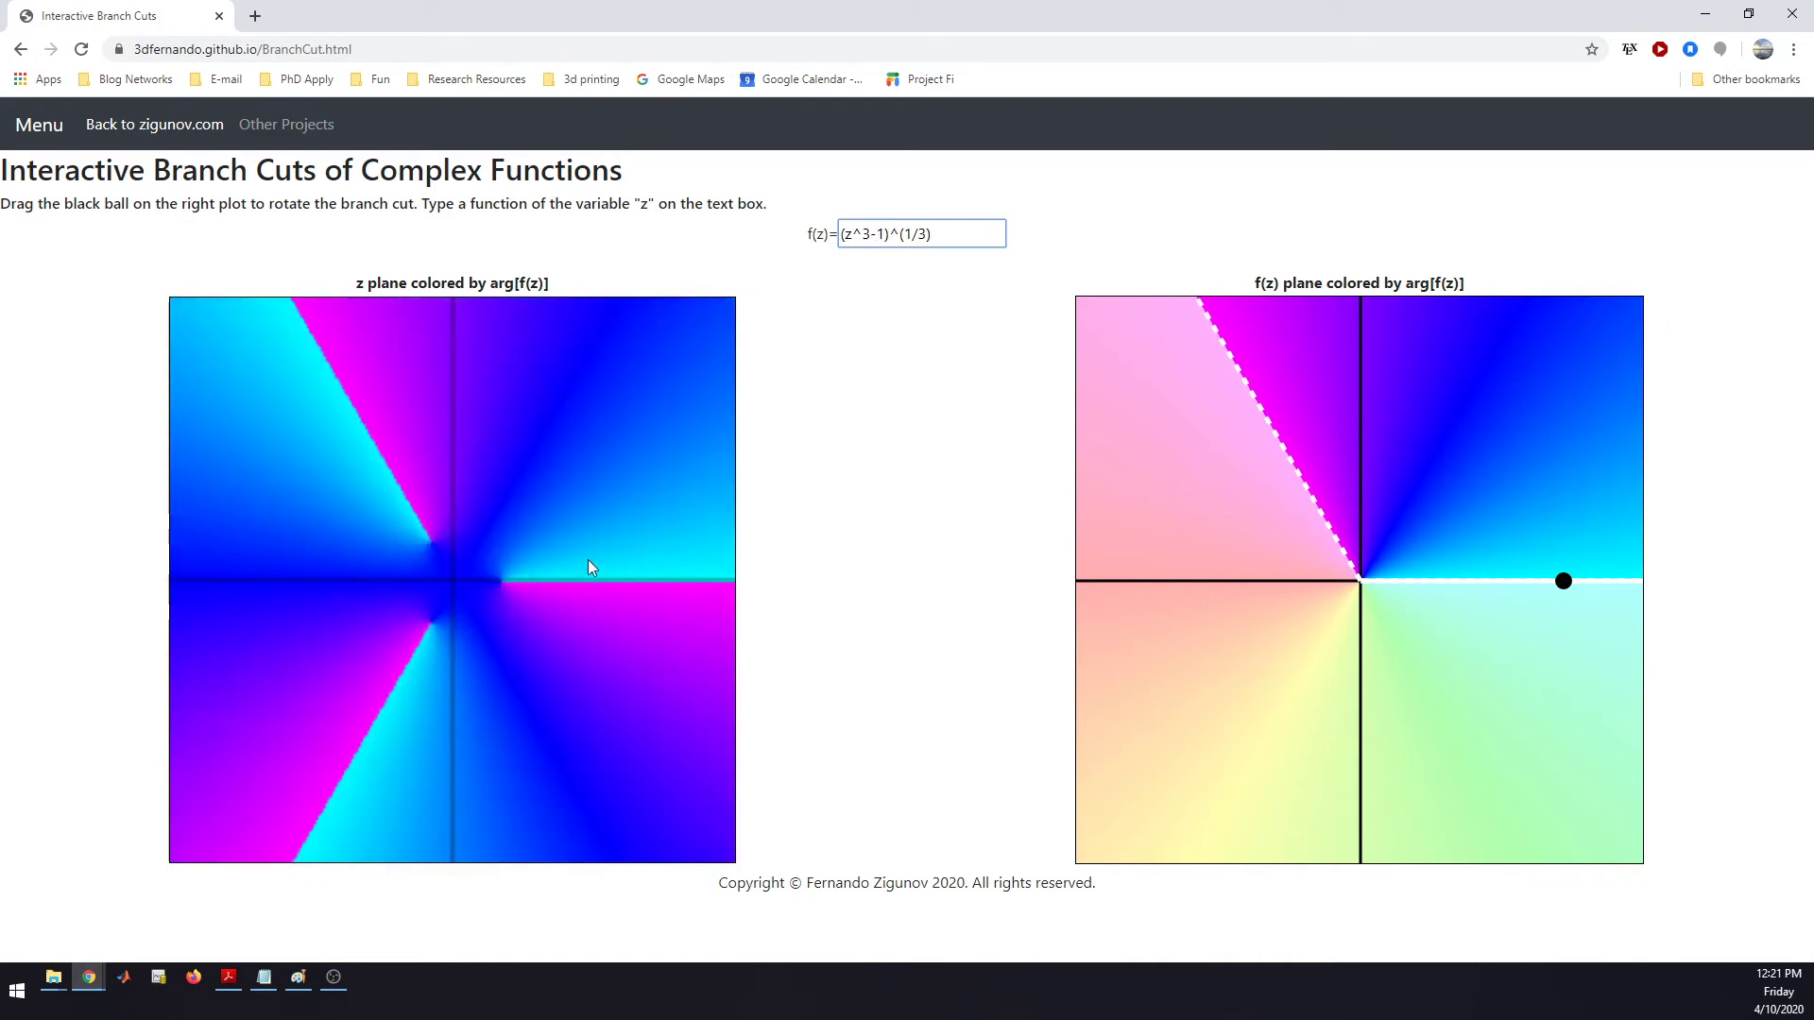
{"action": "left_click", "coordinate": [490, 584]}
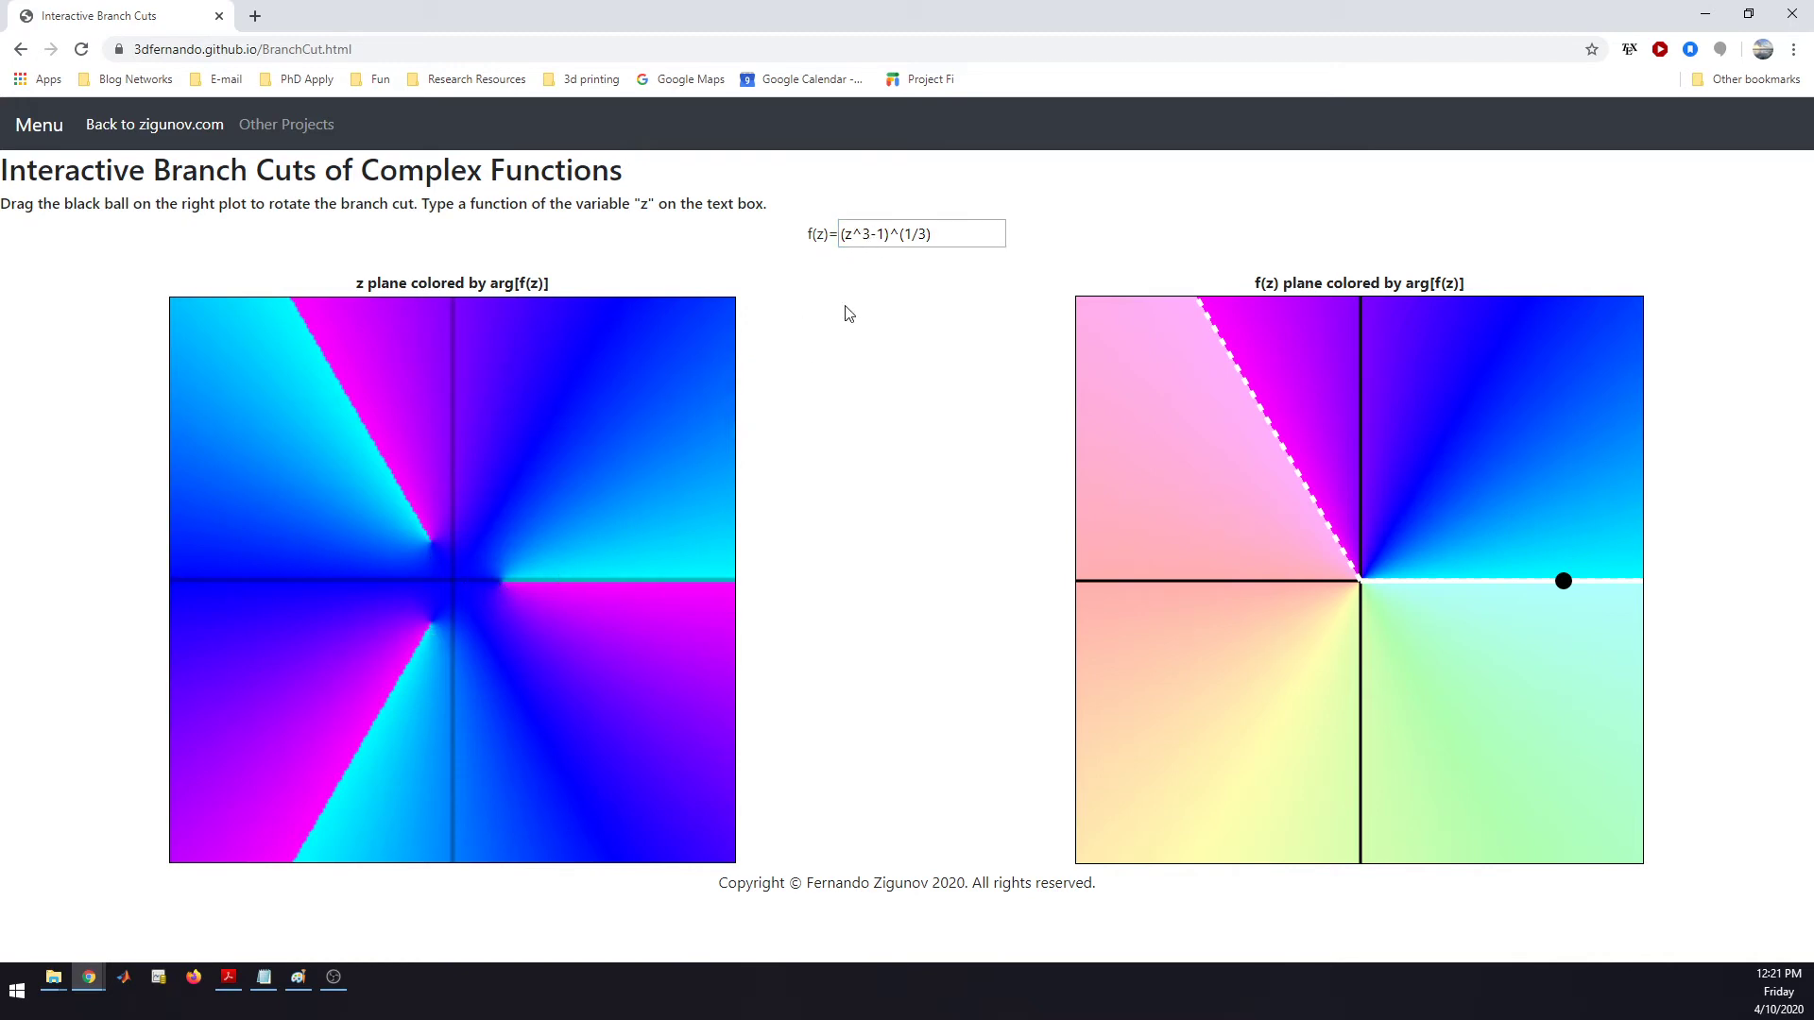
Rotate the branch cut of (z^3-1)^(1/3) counterclockwise to about 120° and return it to the positive real axis
{"action": "left_click", "coordinate": [847, 235]}
{"action": "left_click_drag", "start_coordinate": [847, 236], "coordinate": [886, 236]}
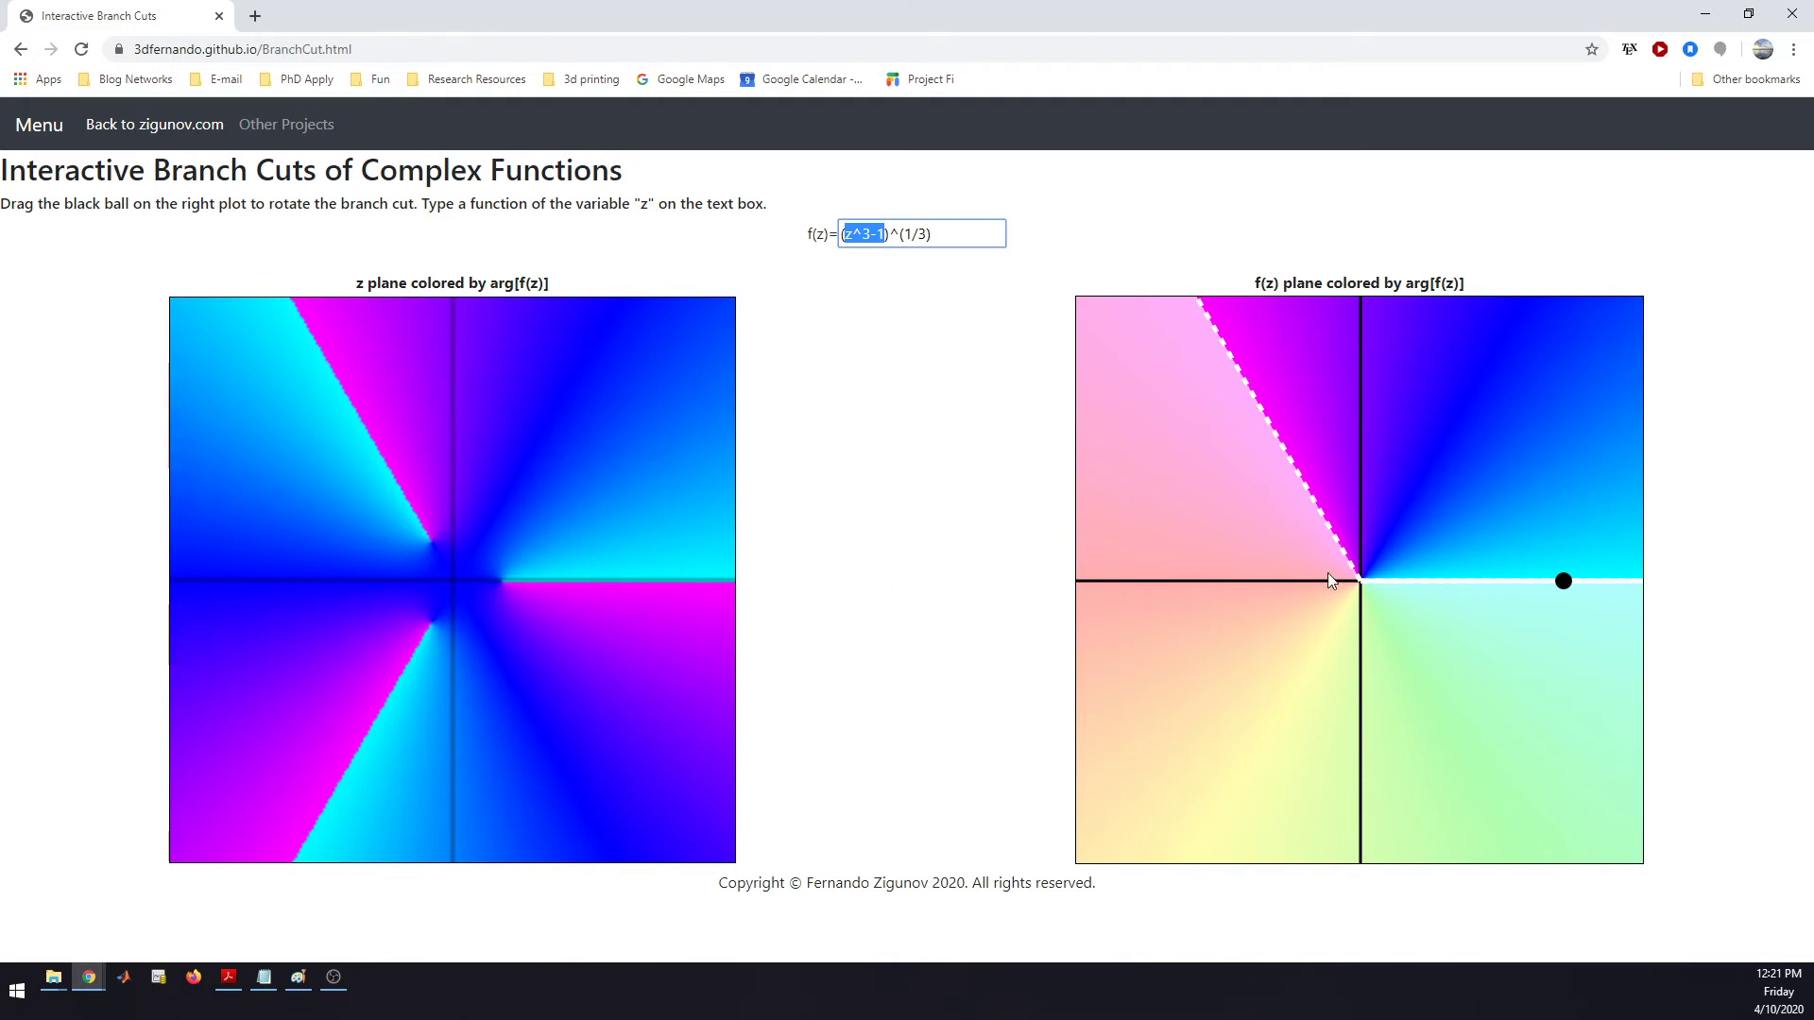
{"action": "left_click_drag", "start_coordinate": [1563, 581], "coordinate": [1452, 404]}
{"action": "left_click_drag", "start_coordinate": [1470, 398], "coordinate": [1233, 365]}
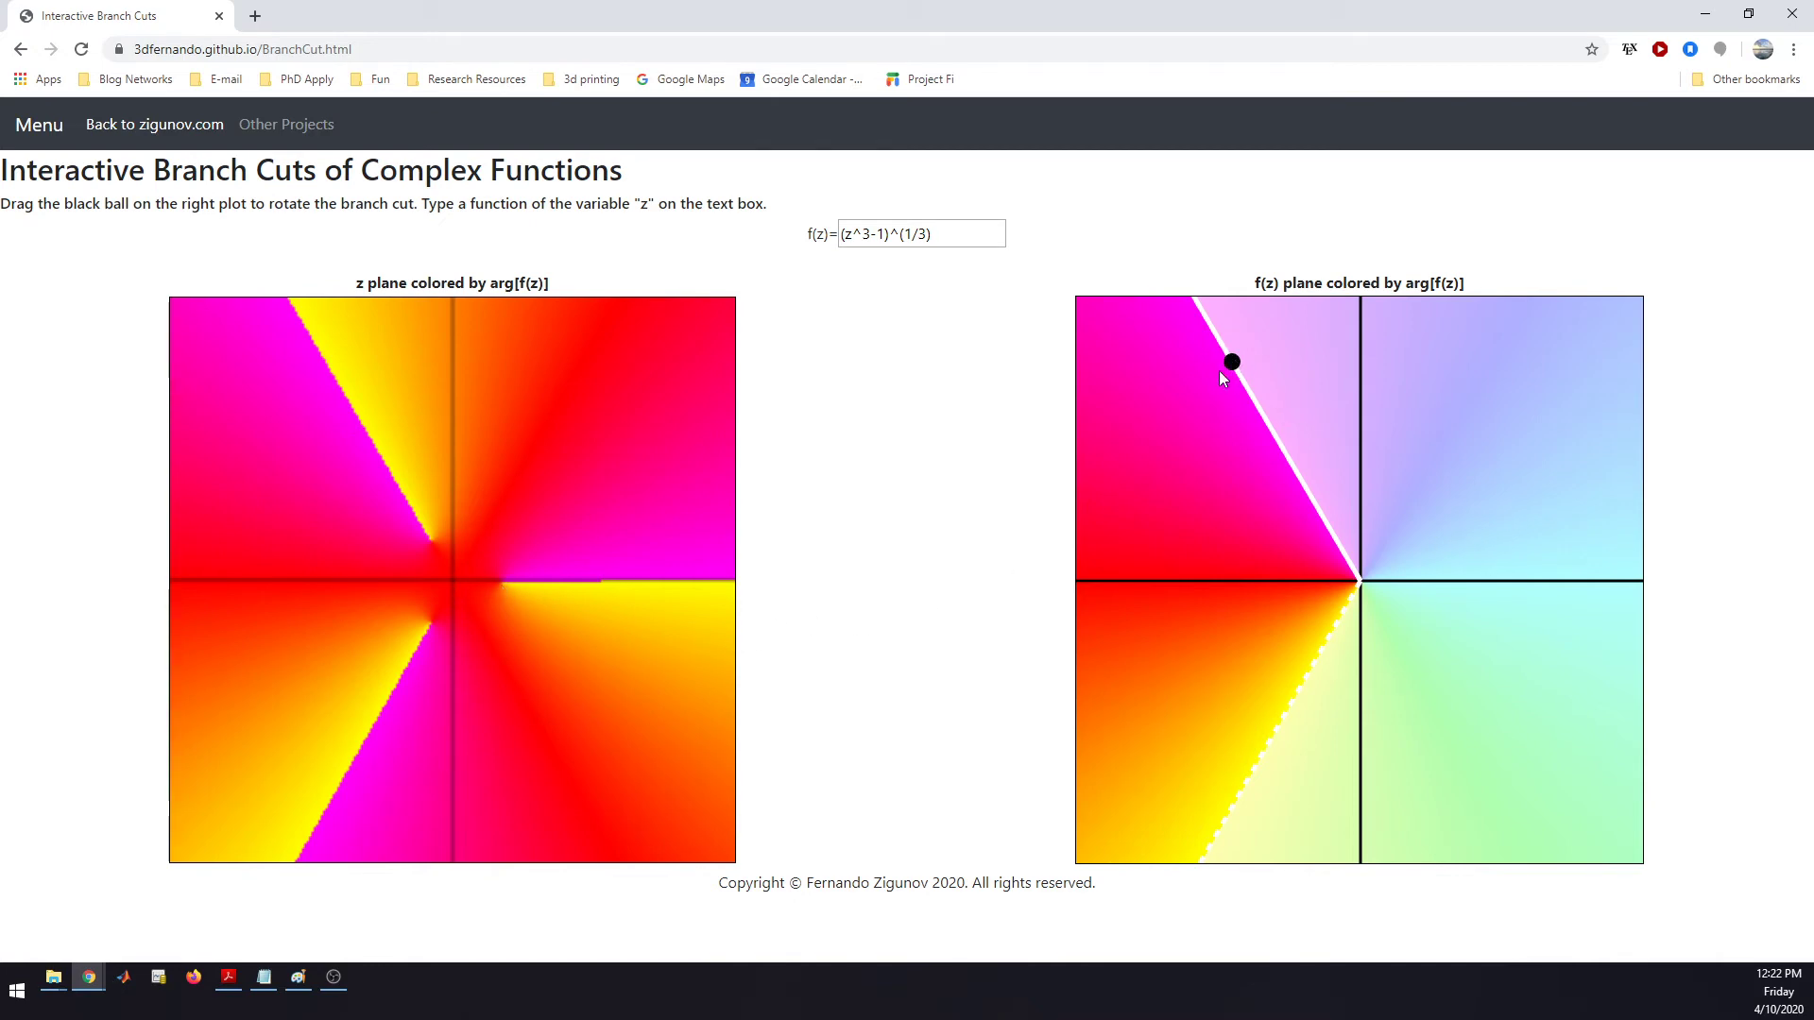
{"action": "left_click_drag", "start_coordinate": [1222, 378], "coordinate": [1551, 582]}
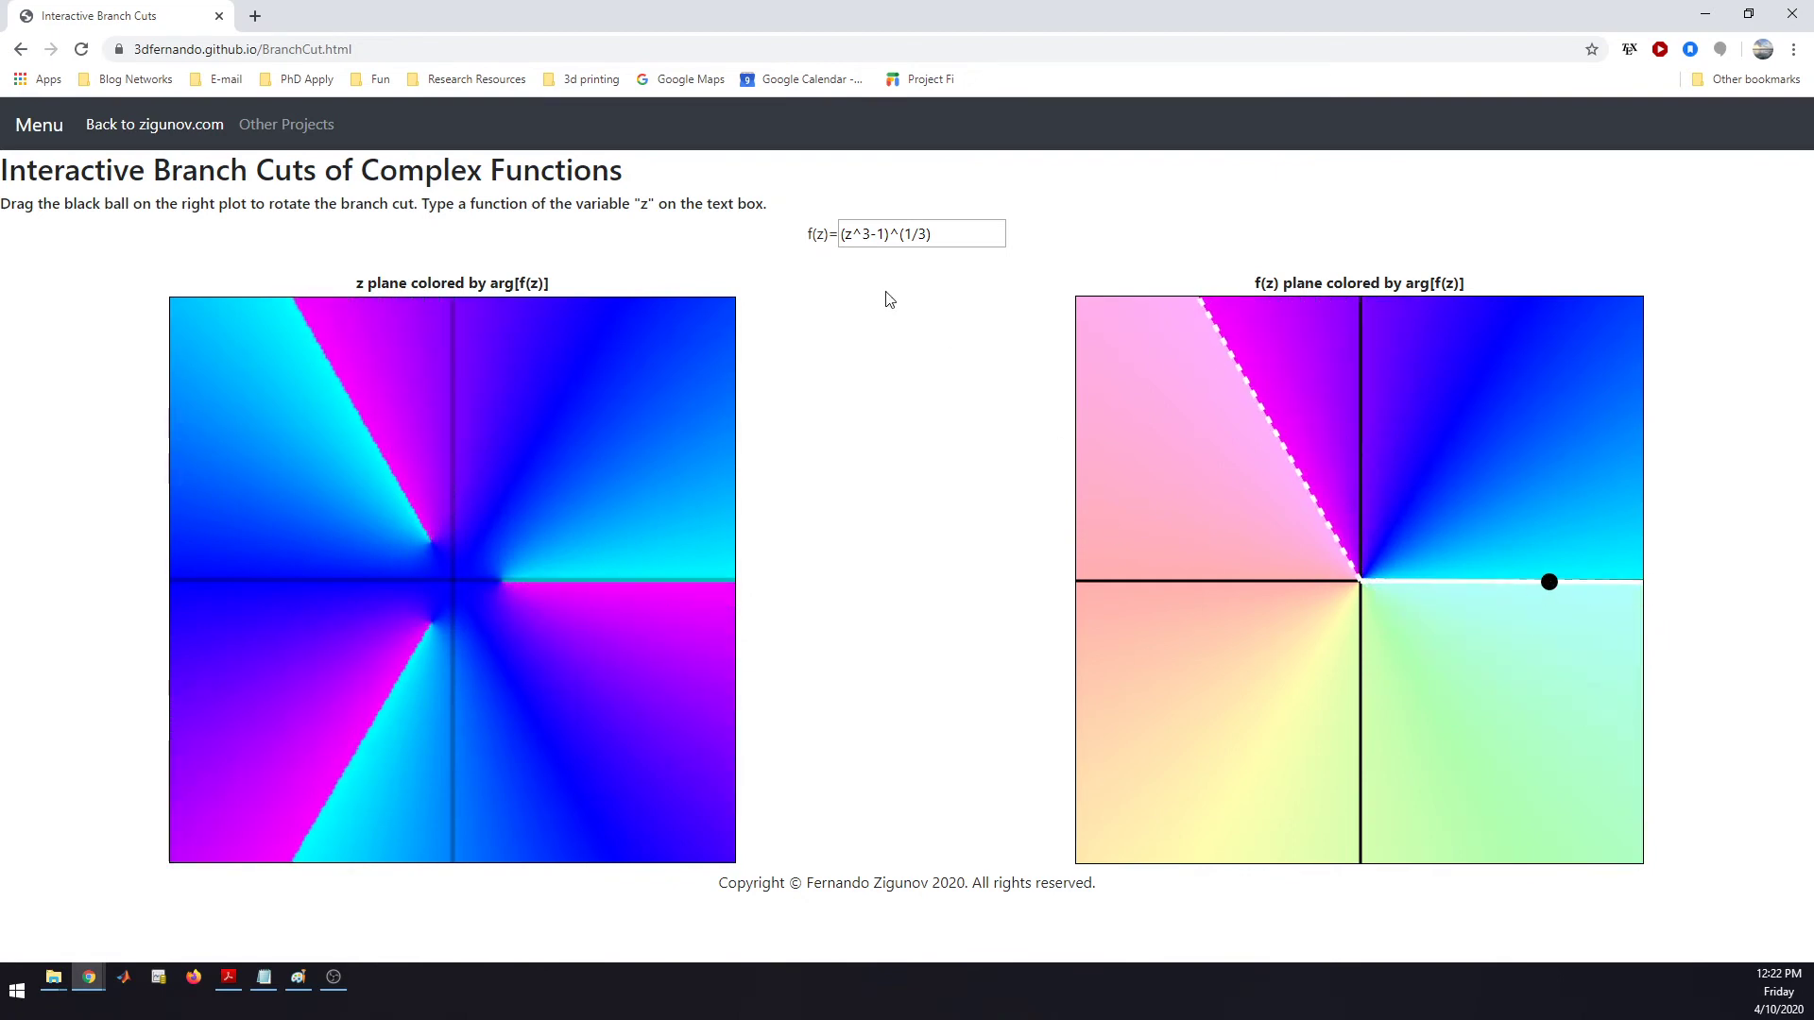
Plot (z^3-1) raised to the power pi, followed by the power 1/pi
{"action": "left_click", "coordinate": [926, 235]}
{"action": "left_click_drag", "start_coordinate": [927, 235], "coordinate": [905, 235]}
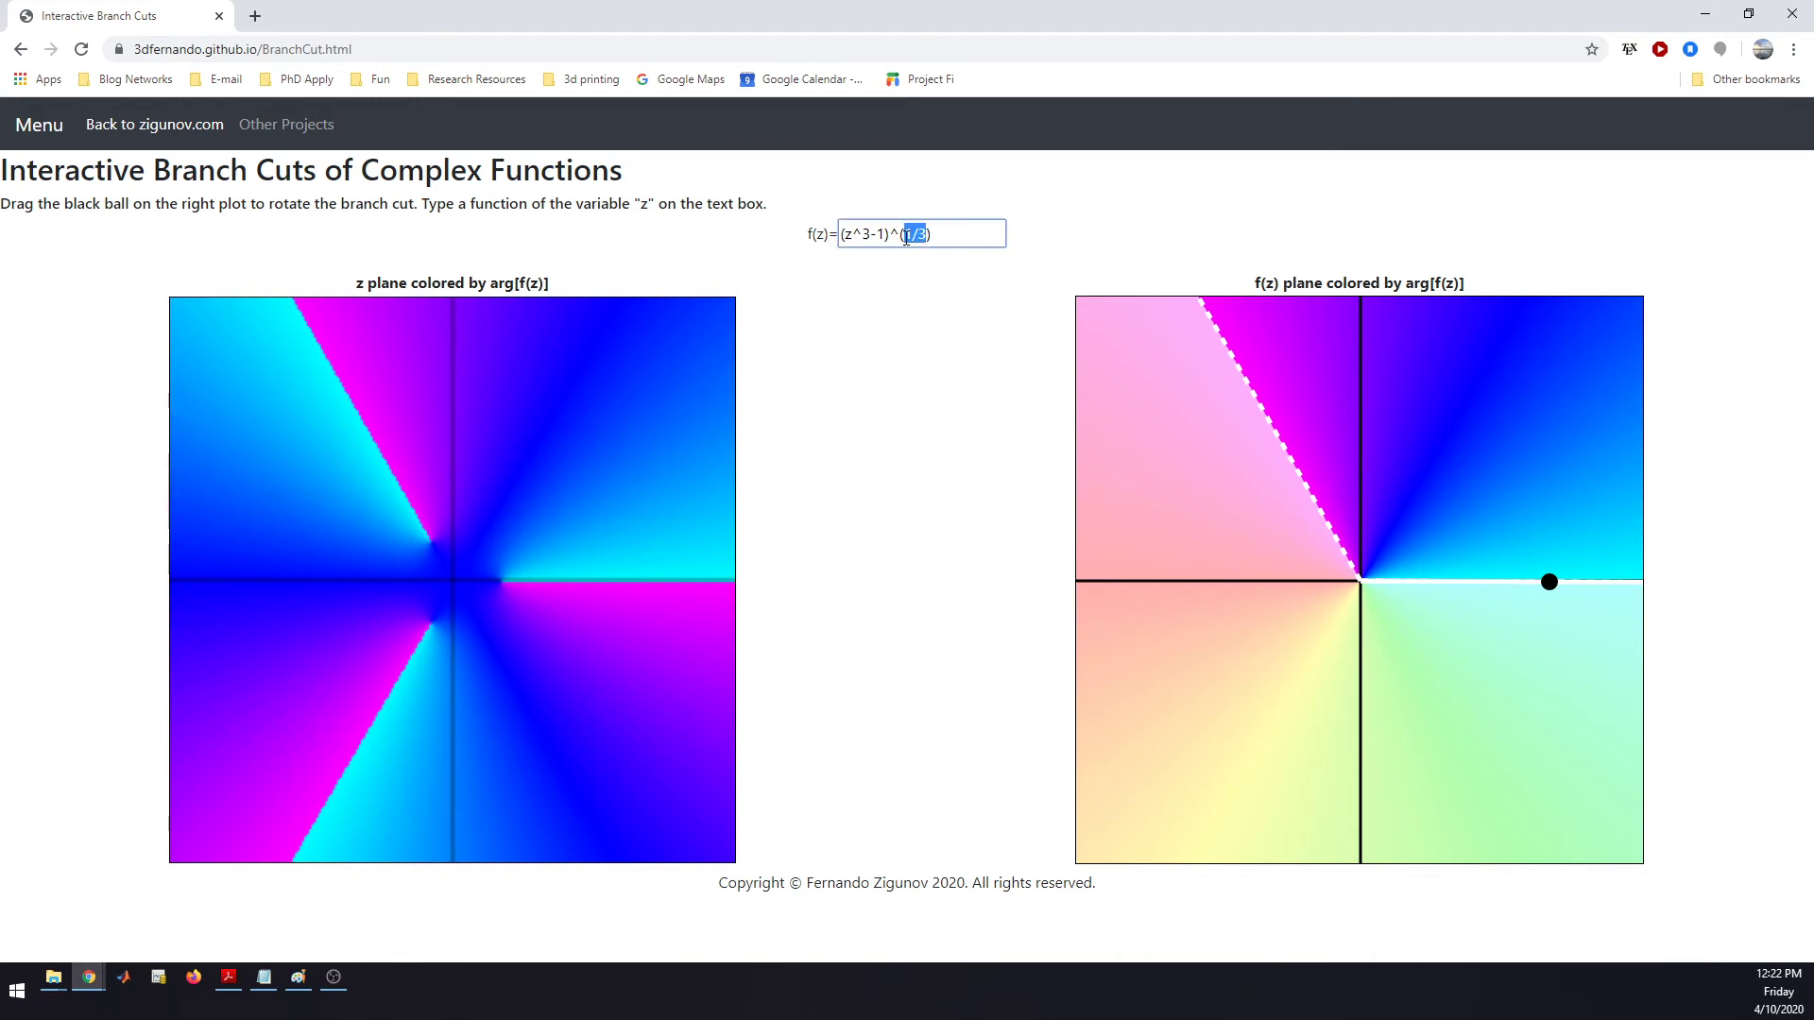
{"action": "type", "text": "pi"}
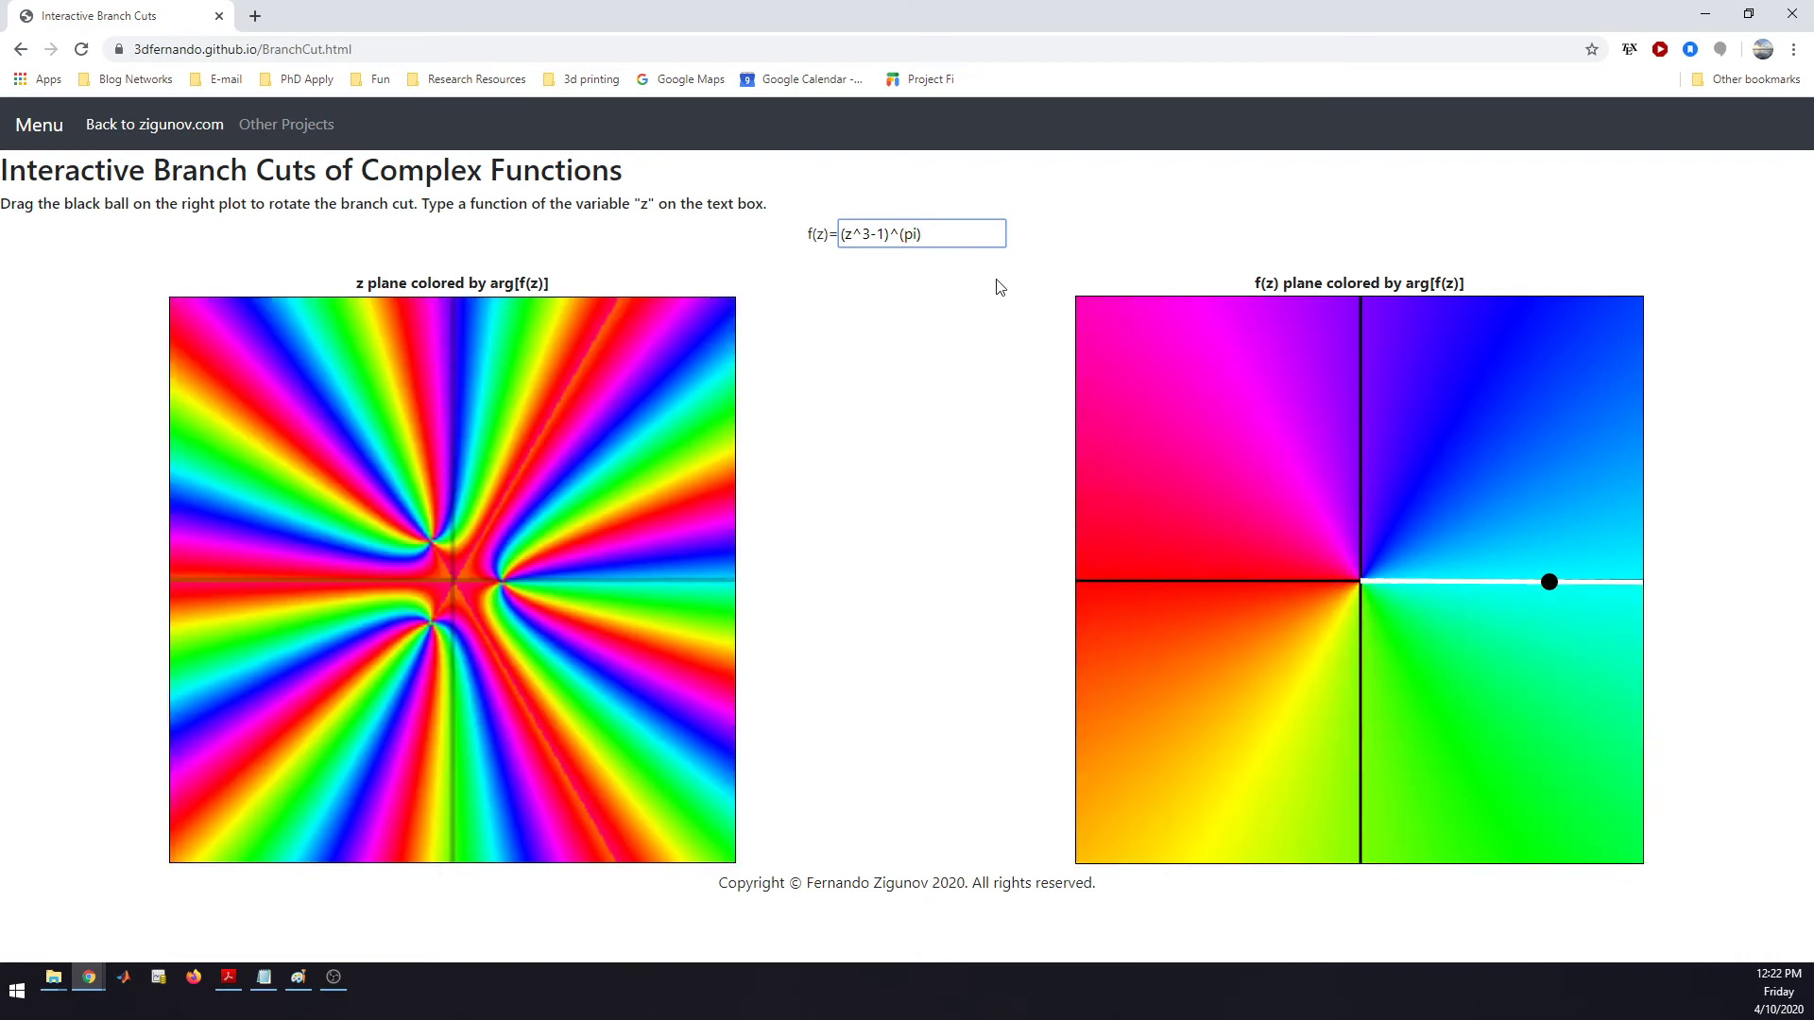
{"action": "left_click", "coordinate": [908, 233]}
{"action": "type", "text": "1/"}
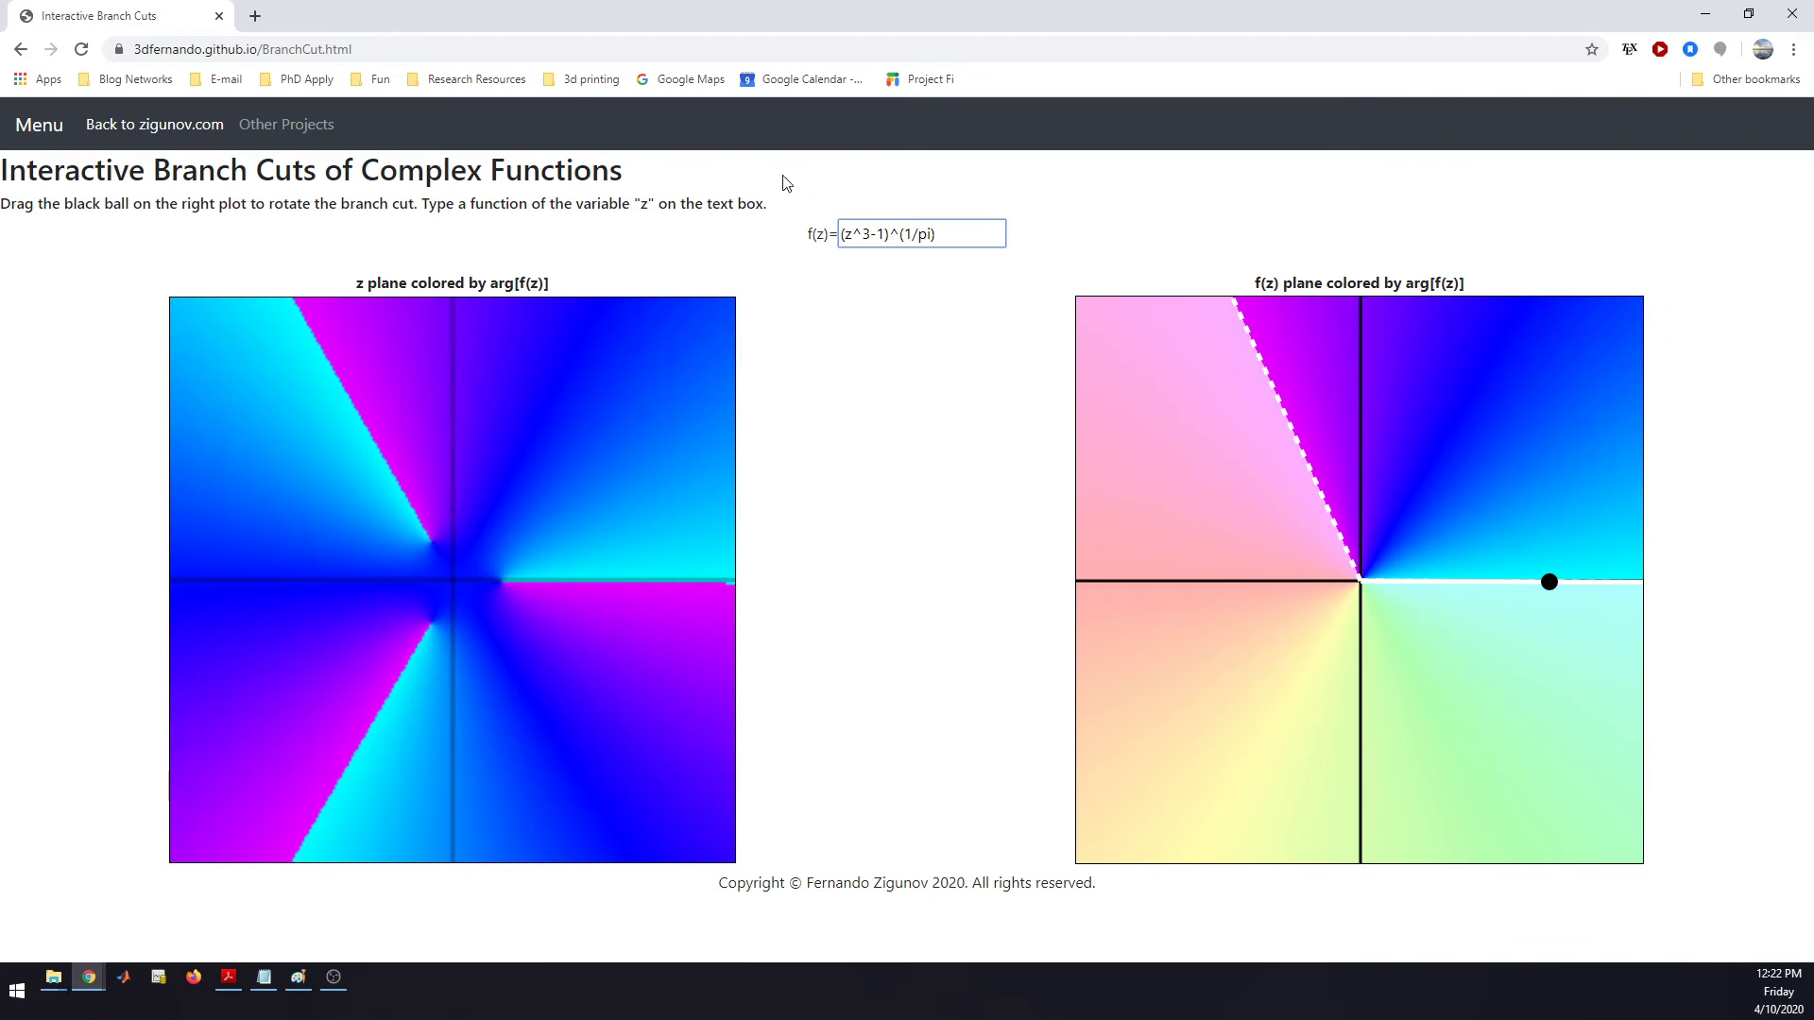
Rotate the branch cut of (z^3-1)^(1/pi) to about 40° and bring it back close to the positive real axis
{"action": "left_click", "coordinate": [1547, 583]}
{"action": "left_click_drag", "start_coordinate": [1551, 555], "coordinate": [1517, 436]}
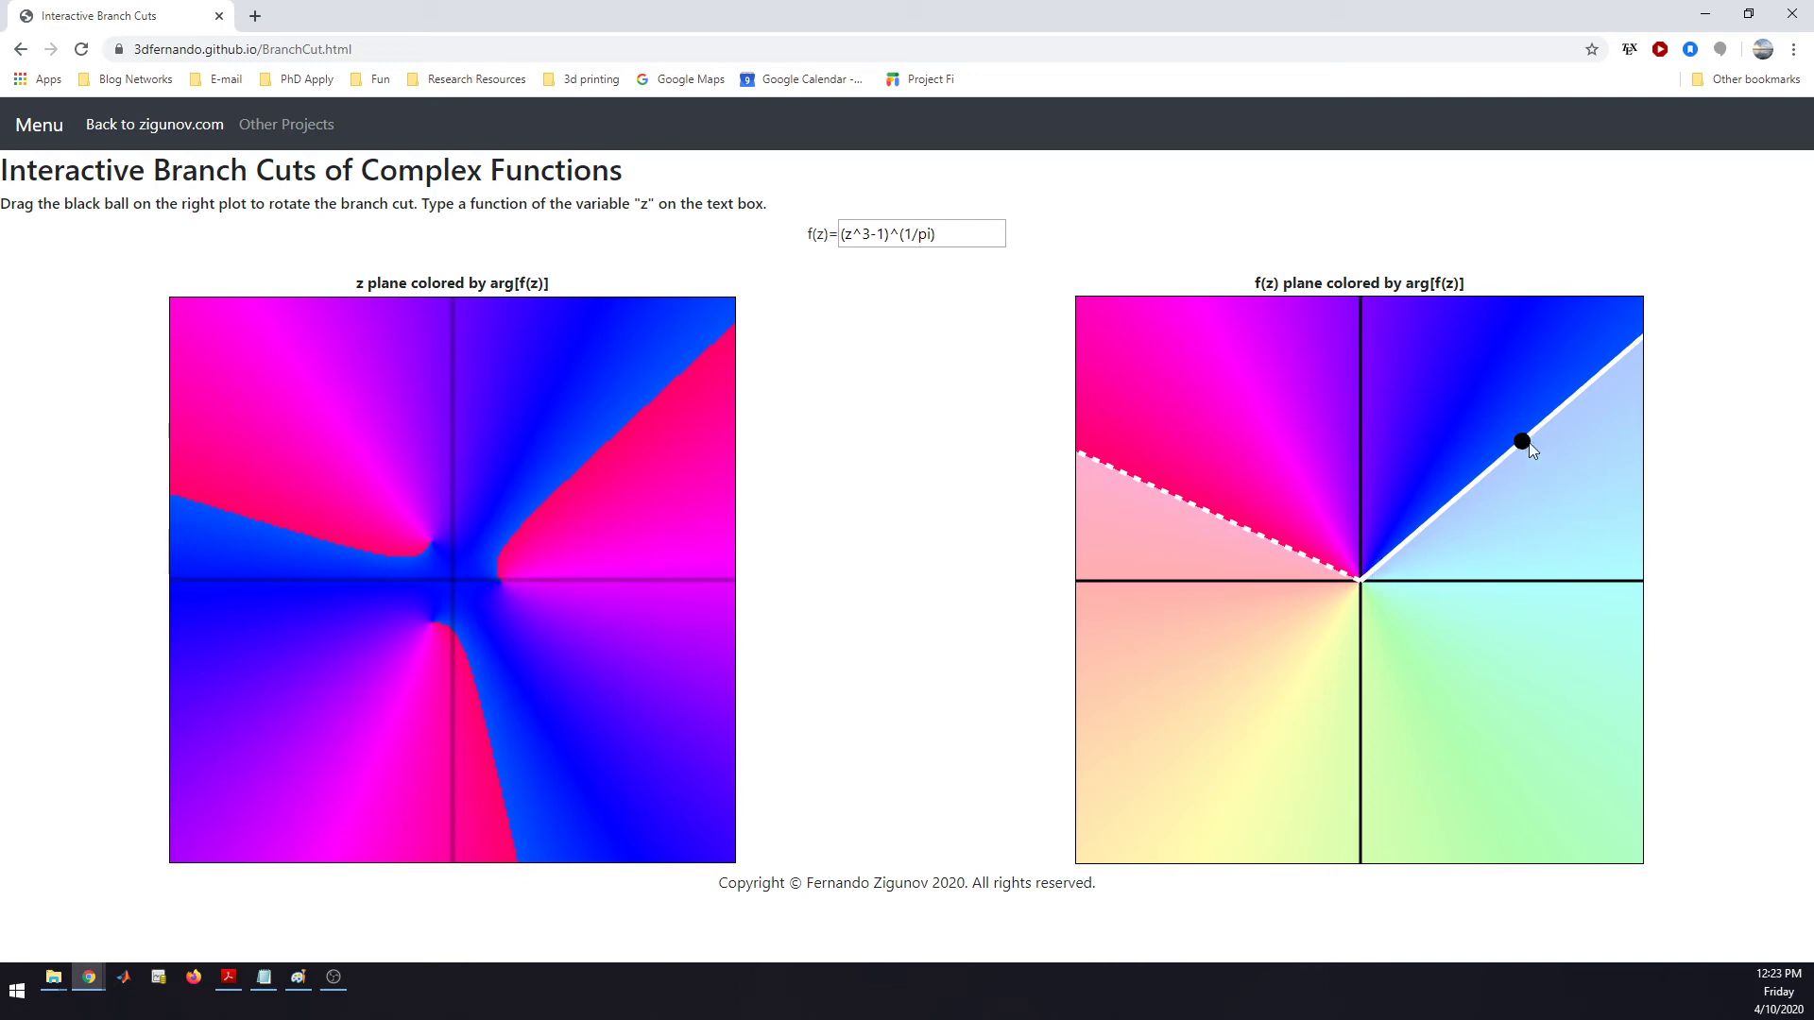
{"action": "left_click", "coordinate": [1558, 577]}
Replace the function with z^3 and align the branch cut with the positive real axis
{"action": "left_click", "coordinate": [924, 233]}
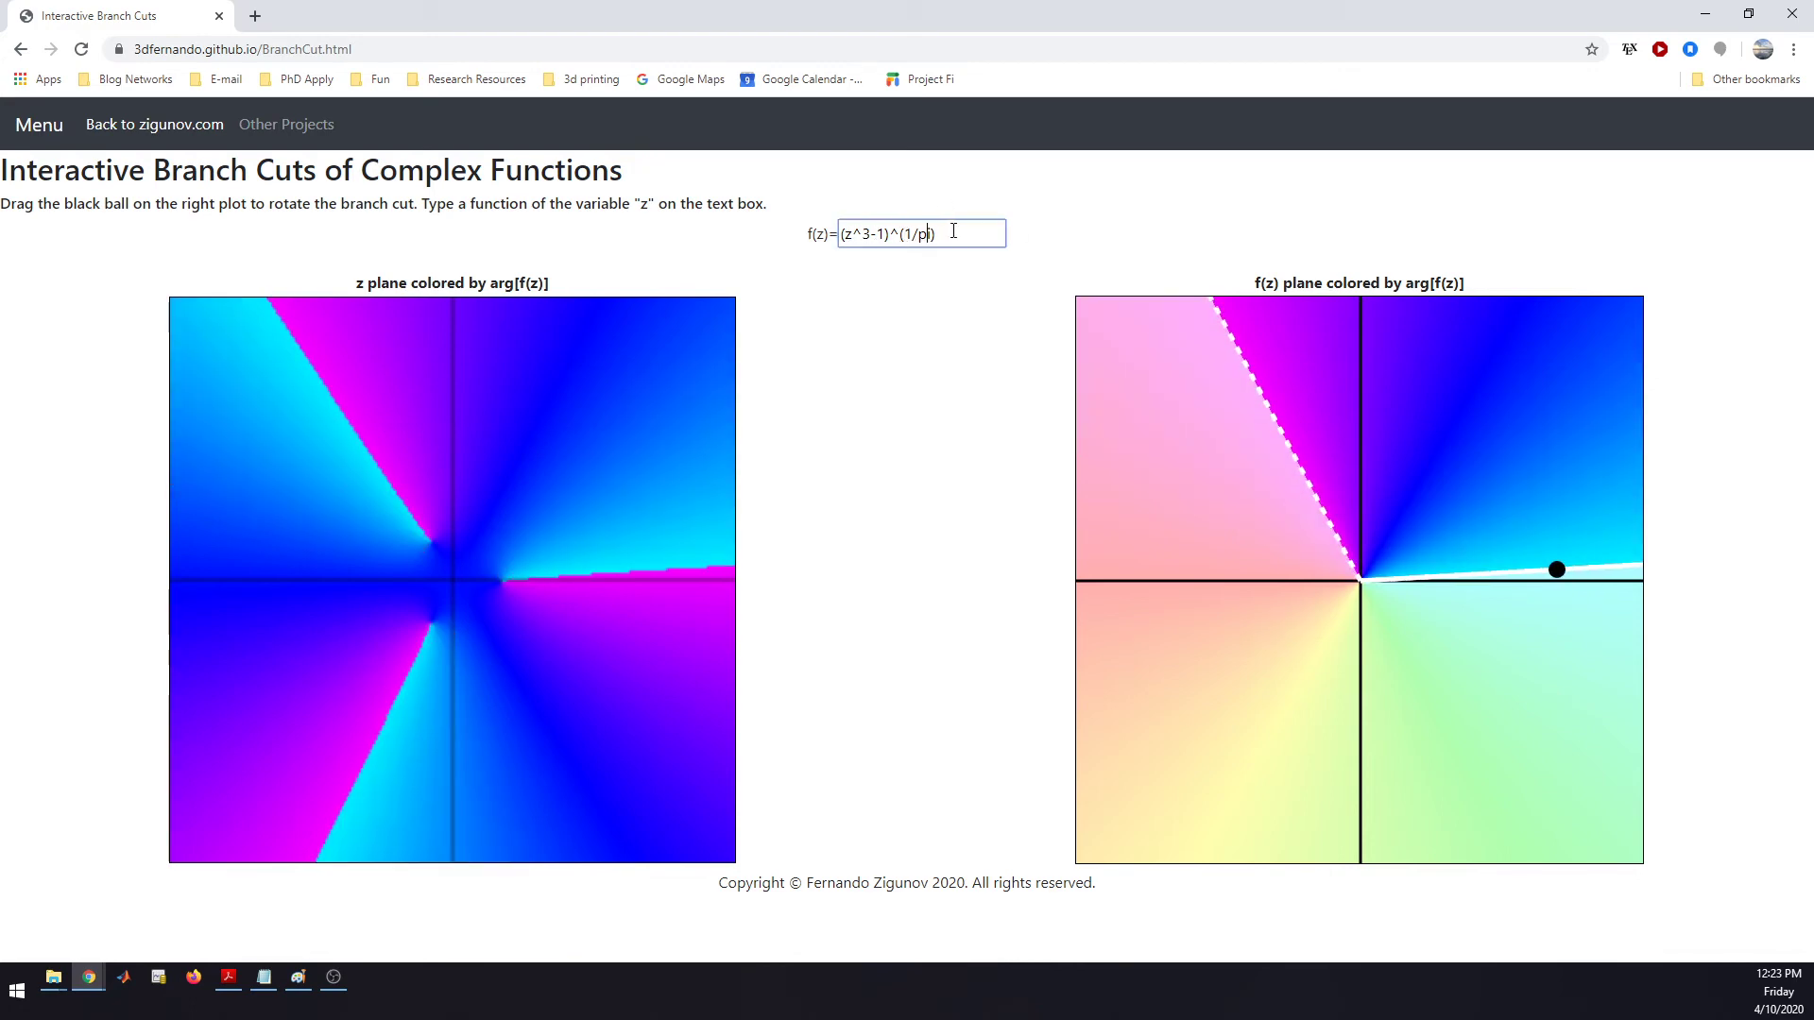
{"action": "left_click_drag", "start_coordinate": [944, 234], "coordinate": [829, 235]}
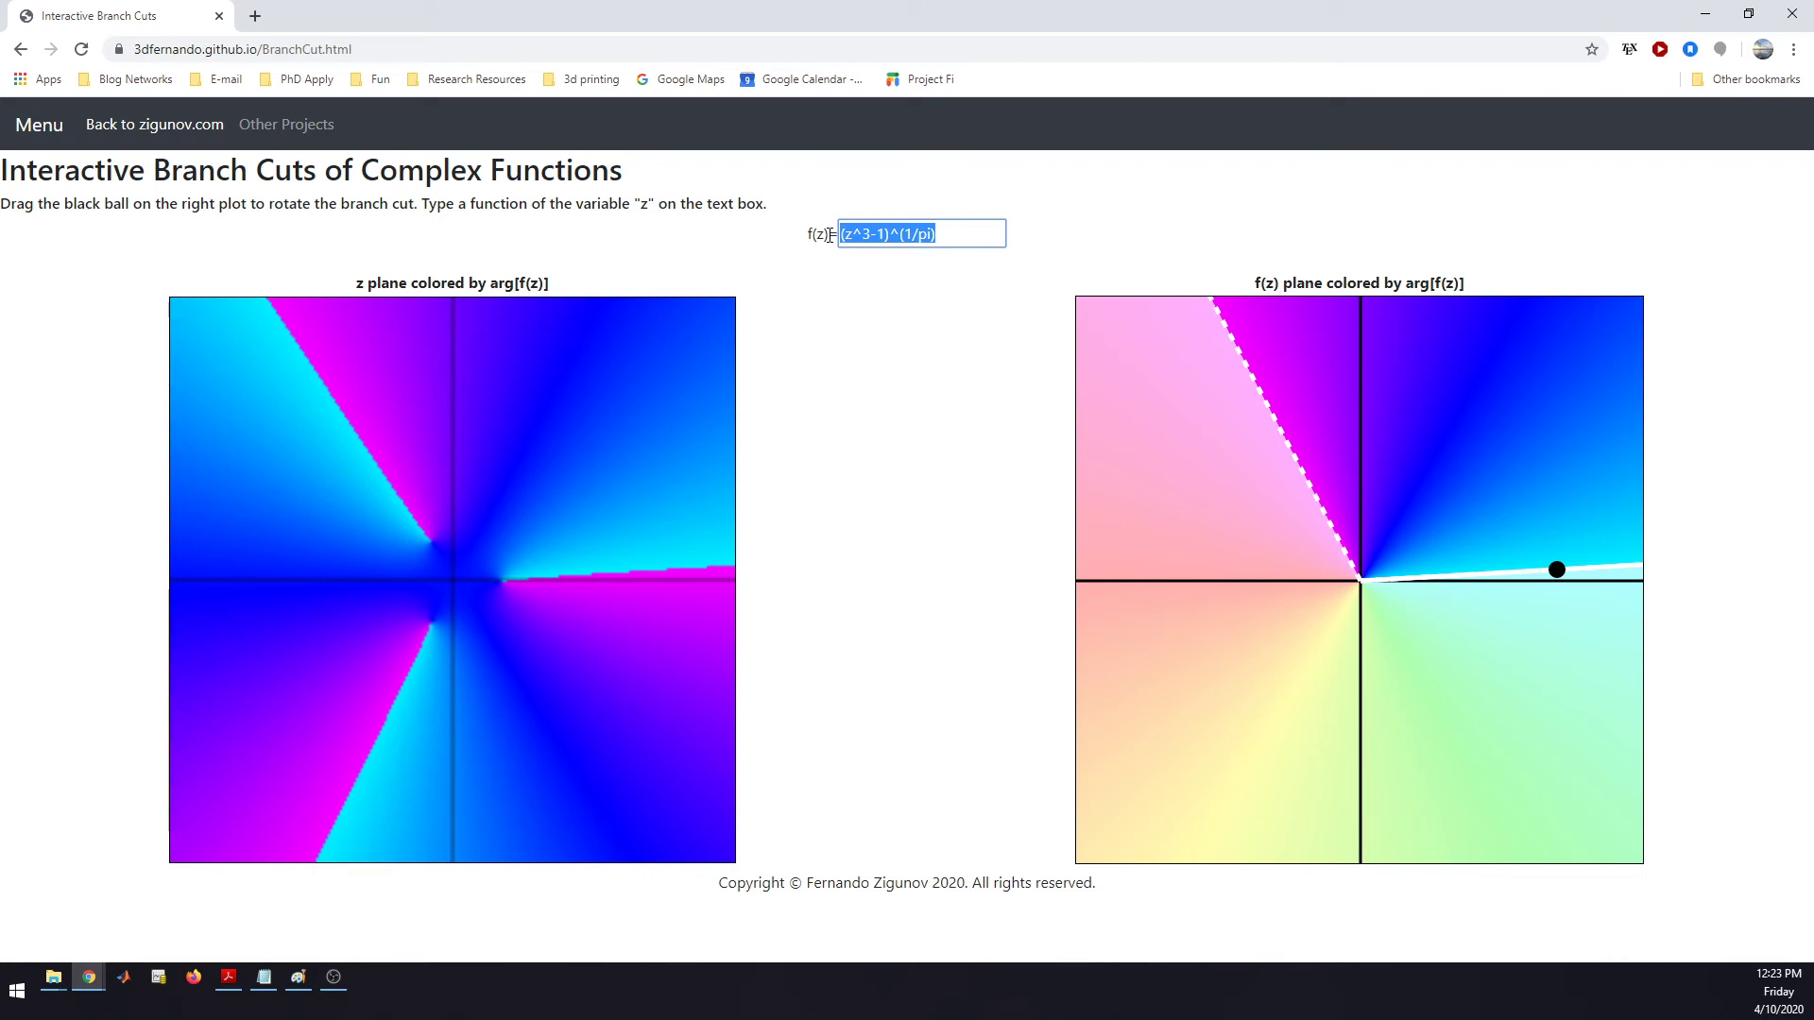
{"action": "type", "text": "z^3"}
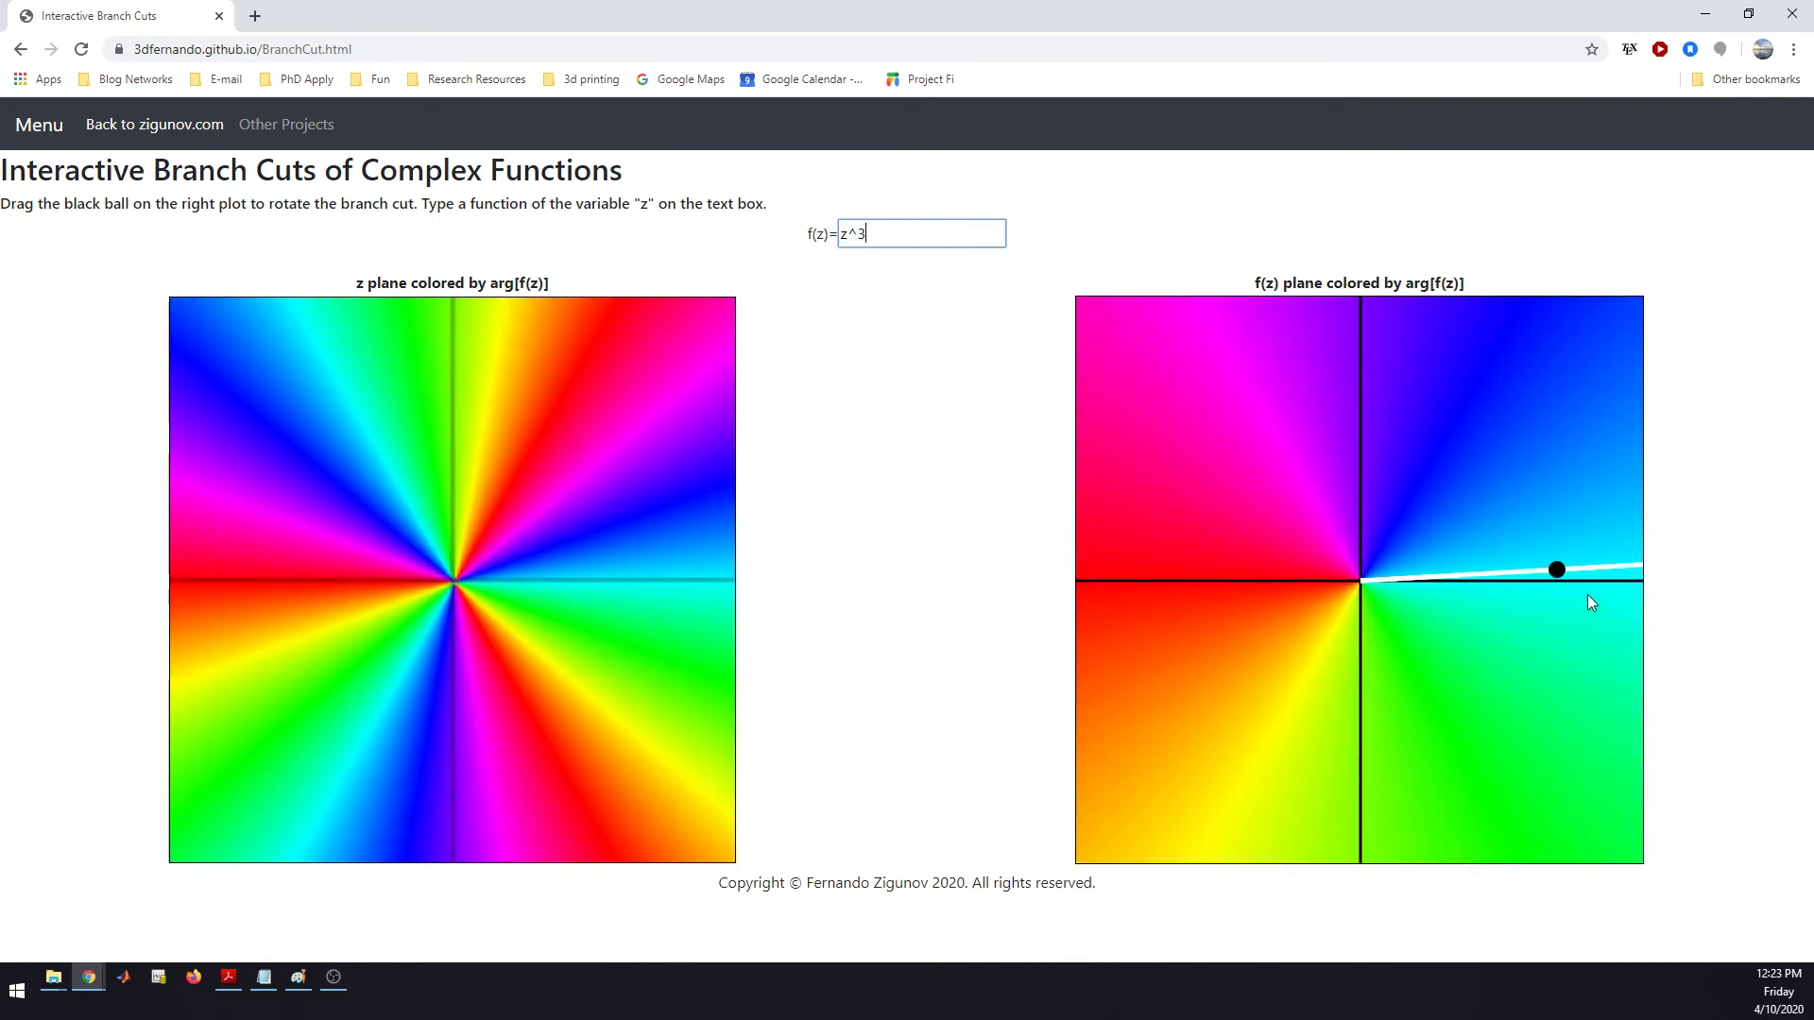
{"action": "left_click_drag", "start_coordinate": [1560, 580], "coordinate": [1566, 587]}
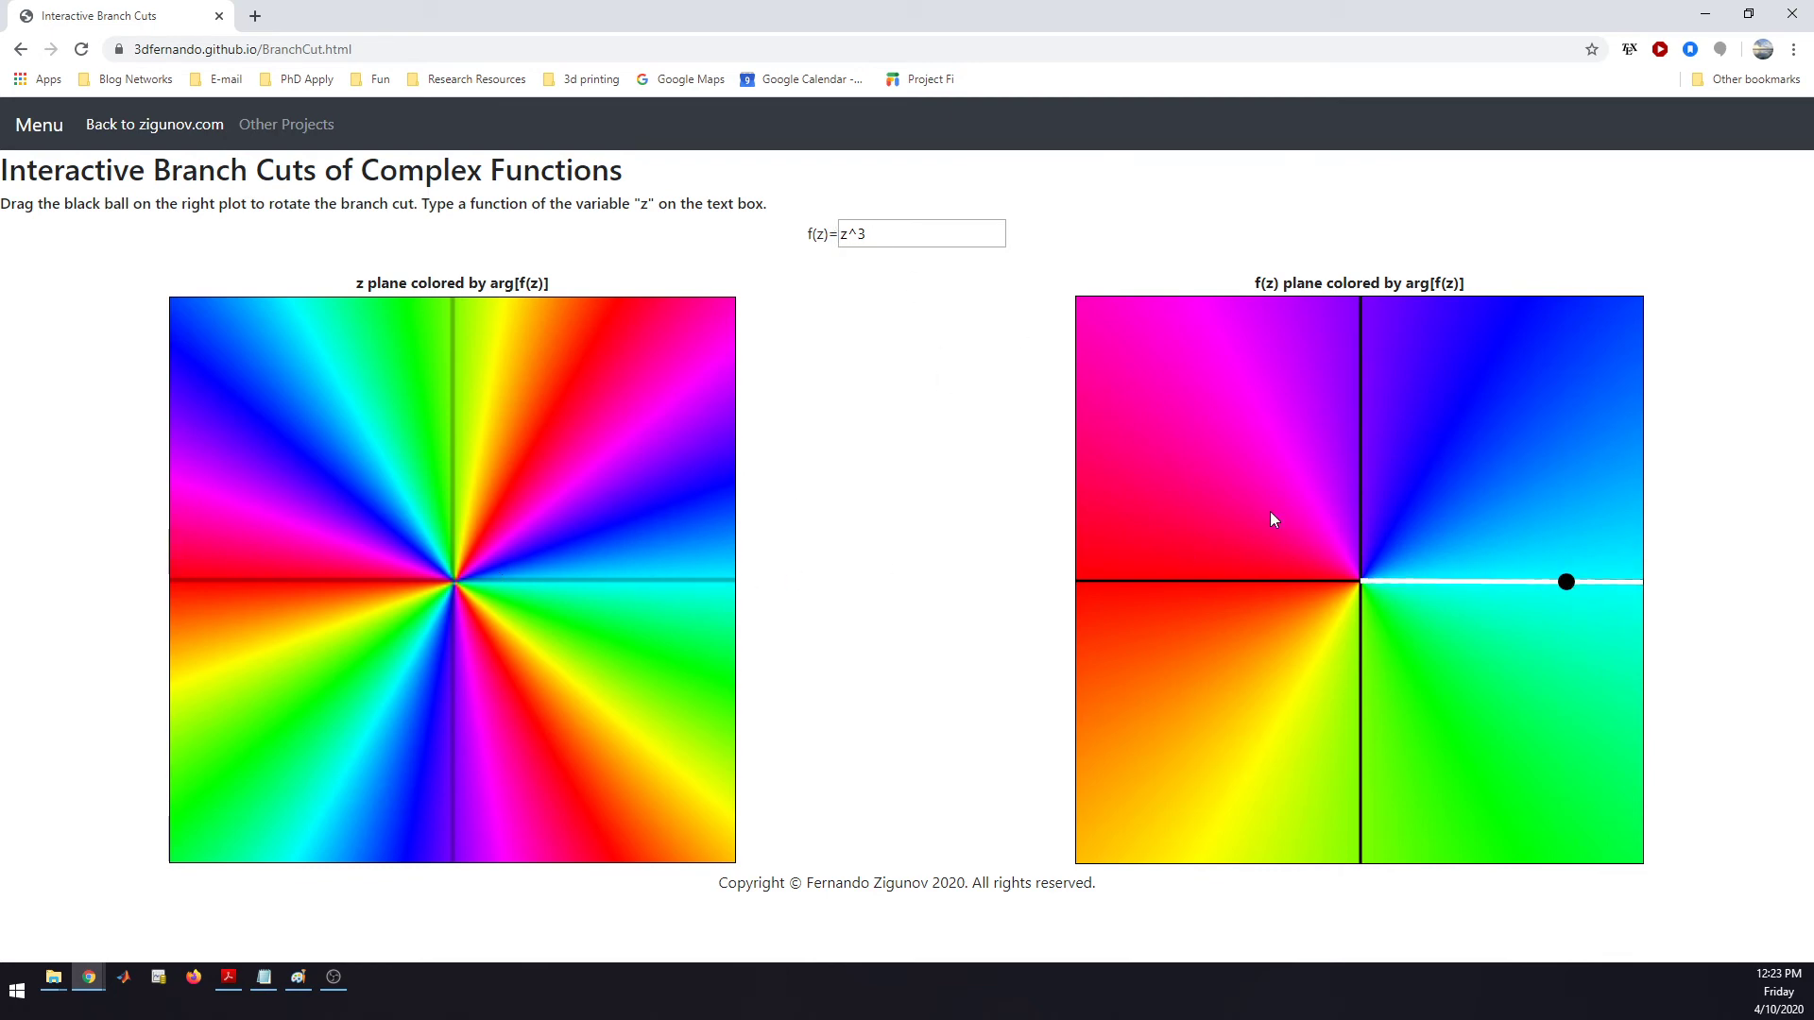
Change the function to z^2, rotate its branch cut to about 28° and return it to the positive real axis
{"action": "double_click", "coordinate": [860, 233]}
{"action": "type", "text": "2"}
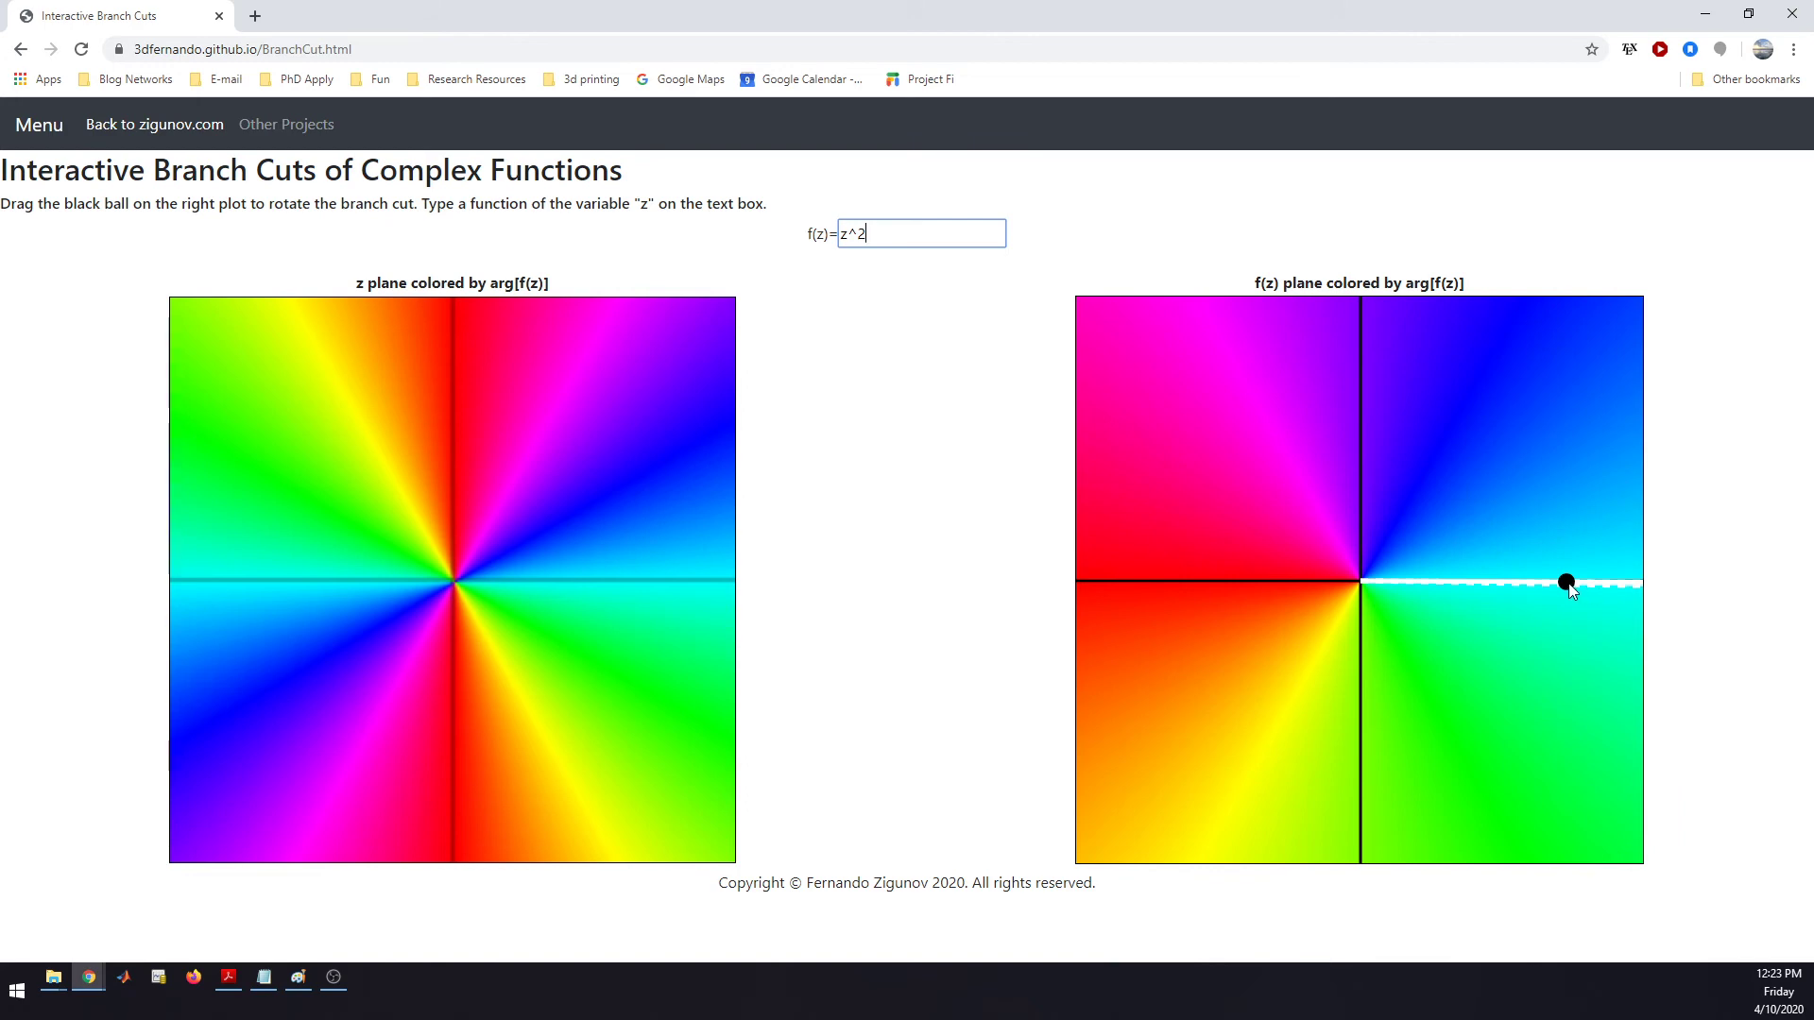
{"action": "left_click_drag", "start_coordinate": [1569, 582], "coordinate": [1561, 471]}
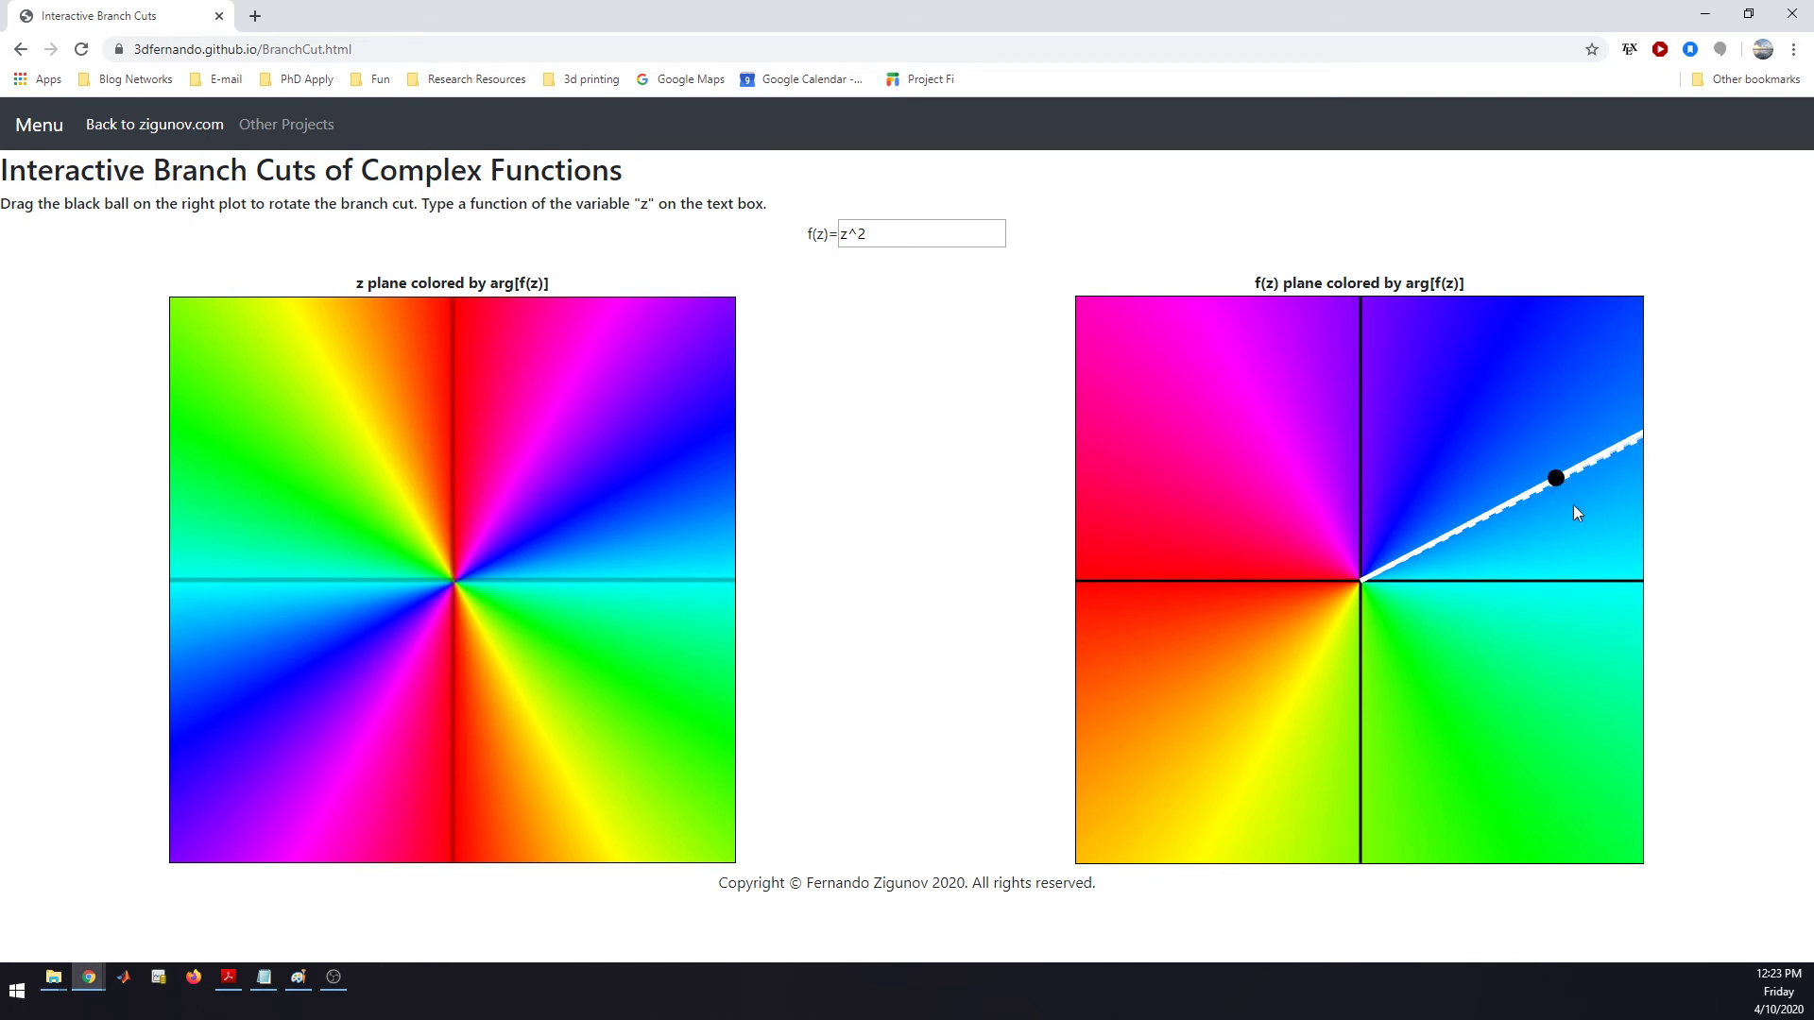
{"action": "left_click_drag", "start_coordinate": [1576, 513], "coordinate": [1533, 583]}
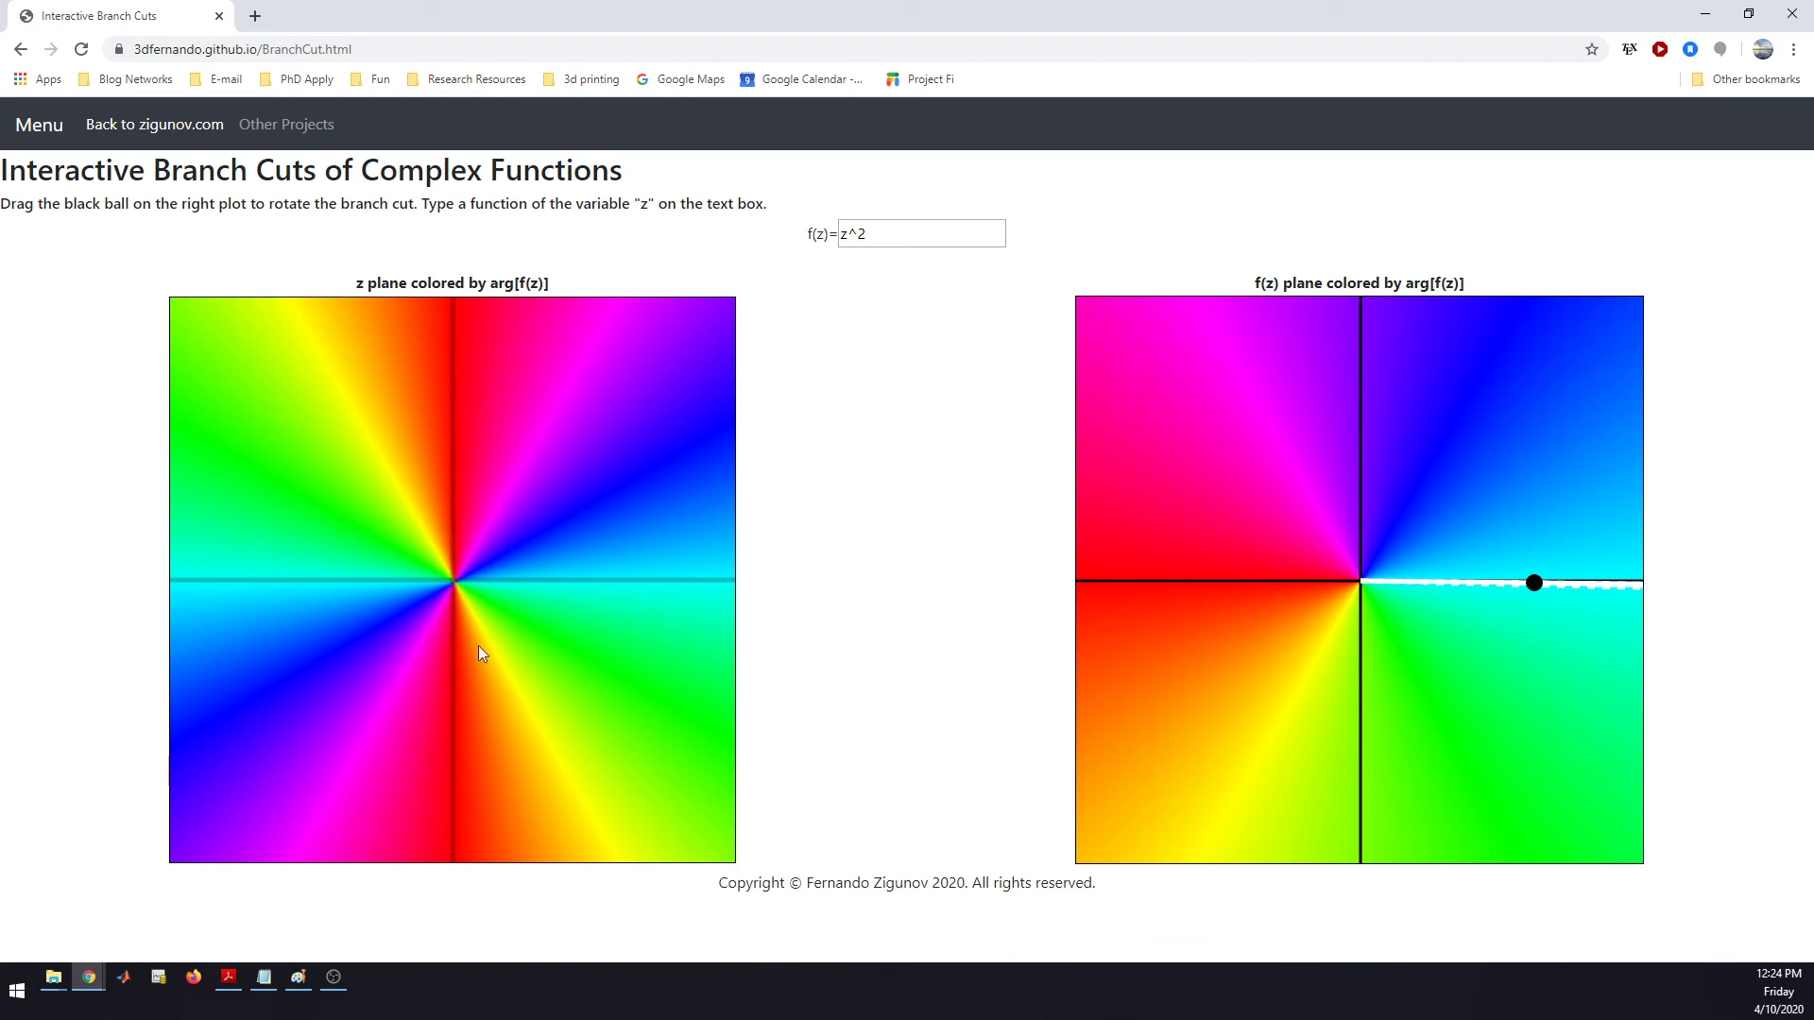
Plot z with the exponent 3, followed by the exponent 5
{"action": "triple_click", "coordinate": [845, 234]}
{"action": "left_click", "coordinate": [863, 233]}
{"action": "double_click", "coordinate": [859, 235]}
{"action": "type", "text": "3"}
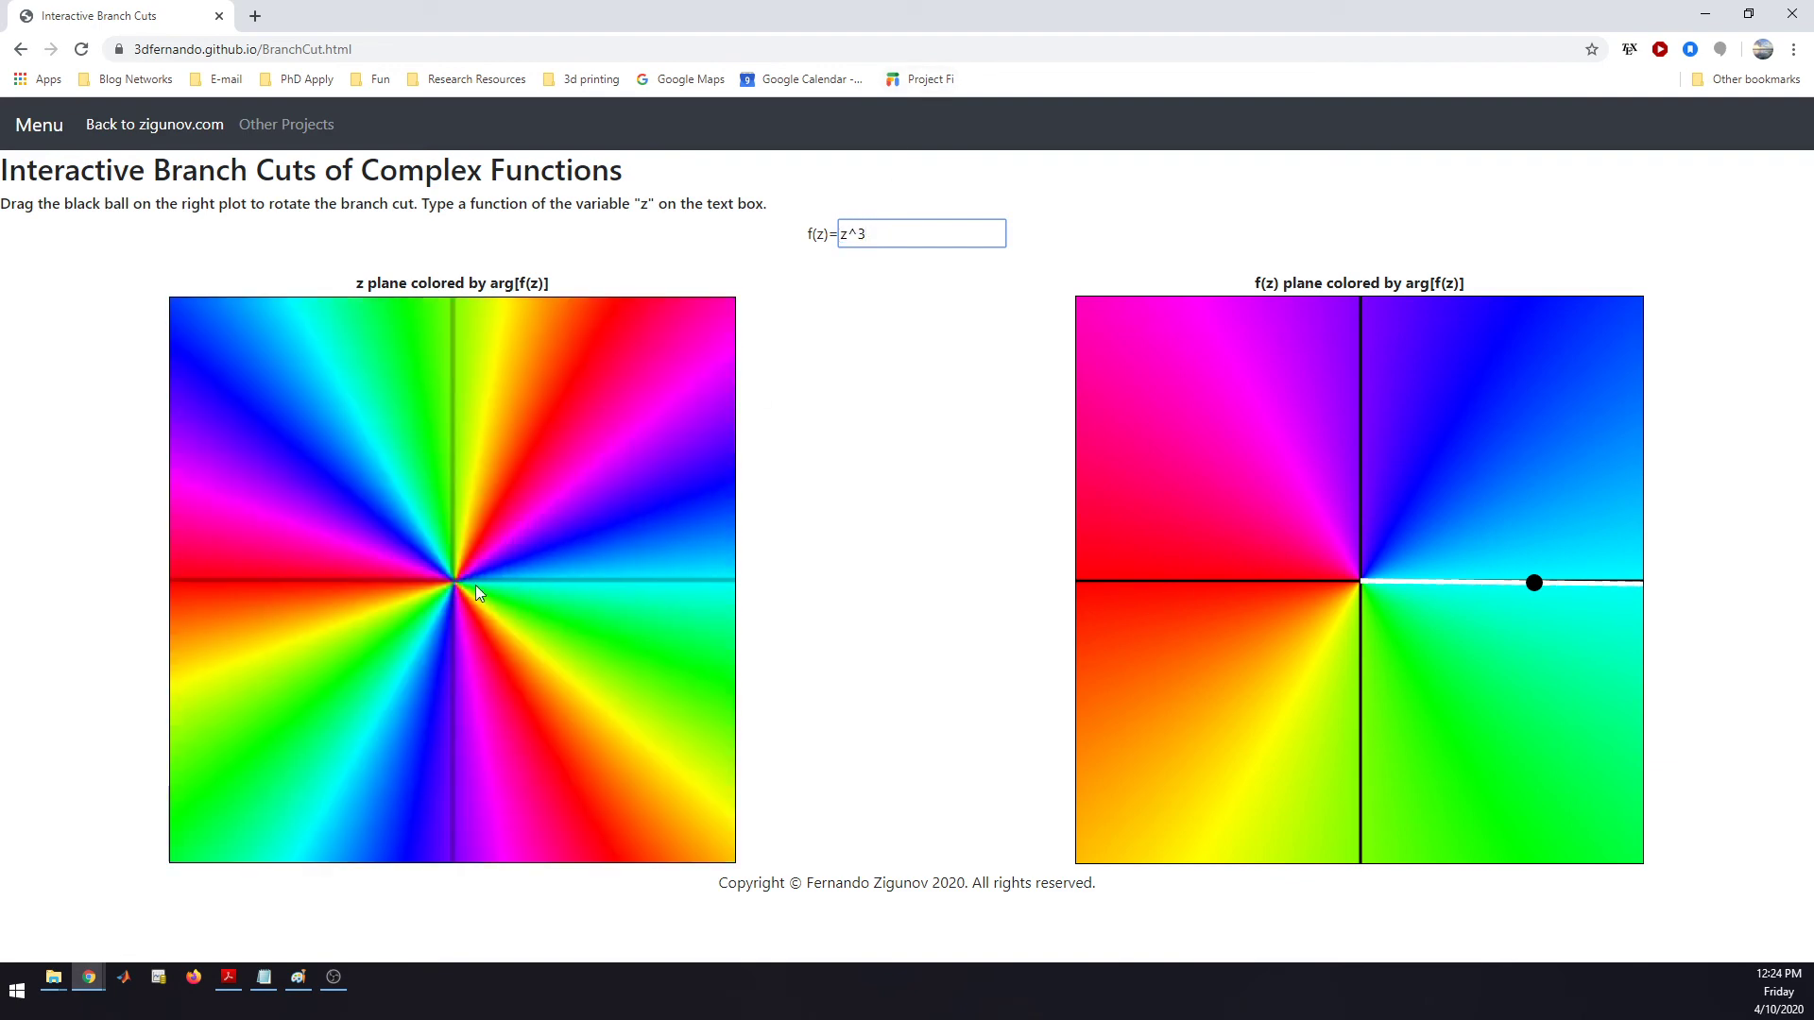
{"action": "key", "text": "ctrl+z"}
{"action": "type", "text": "5"}
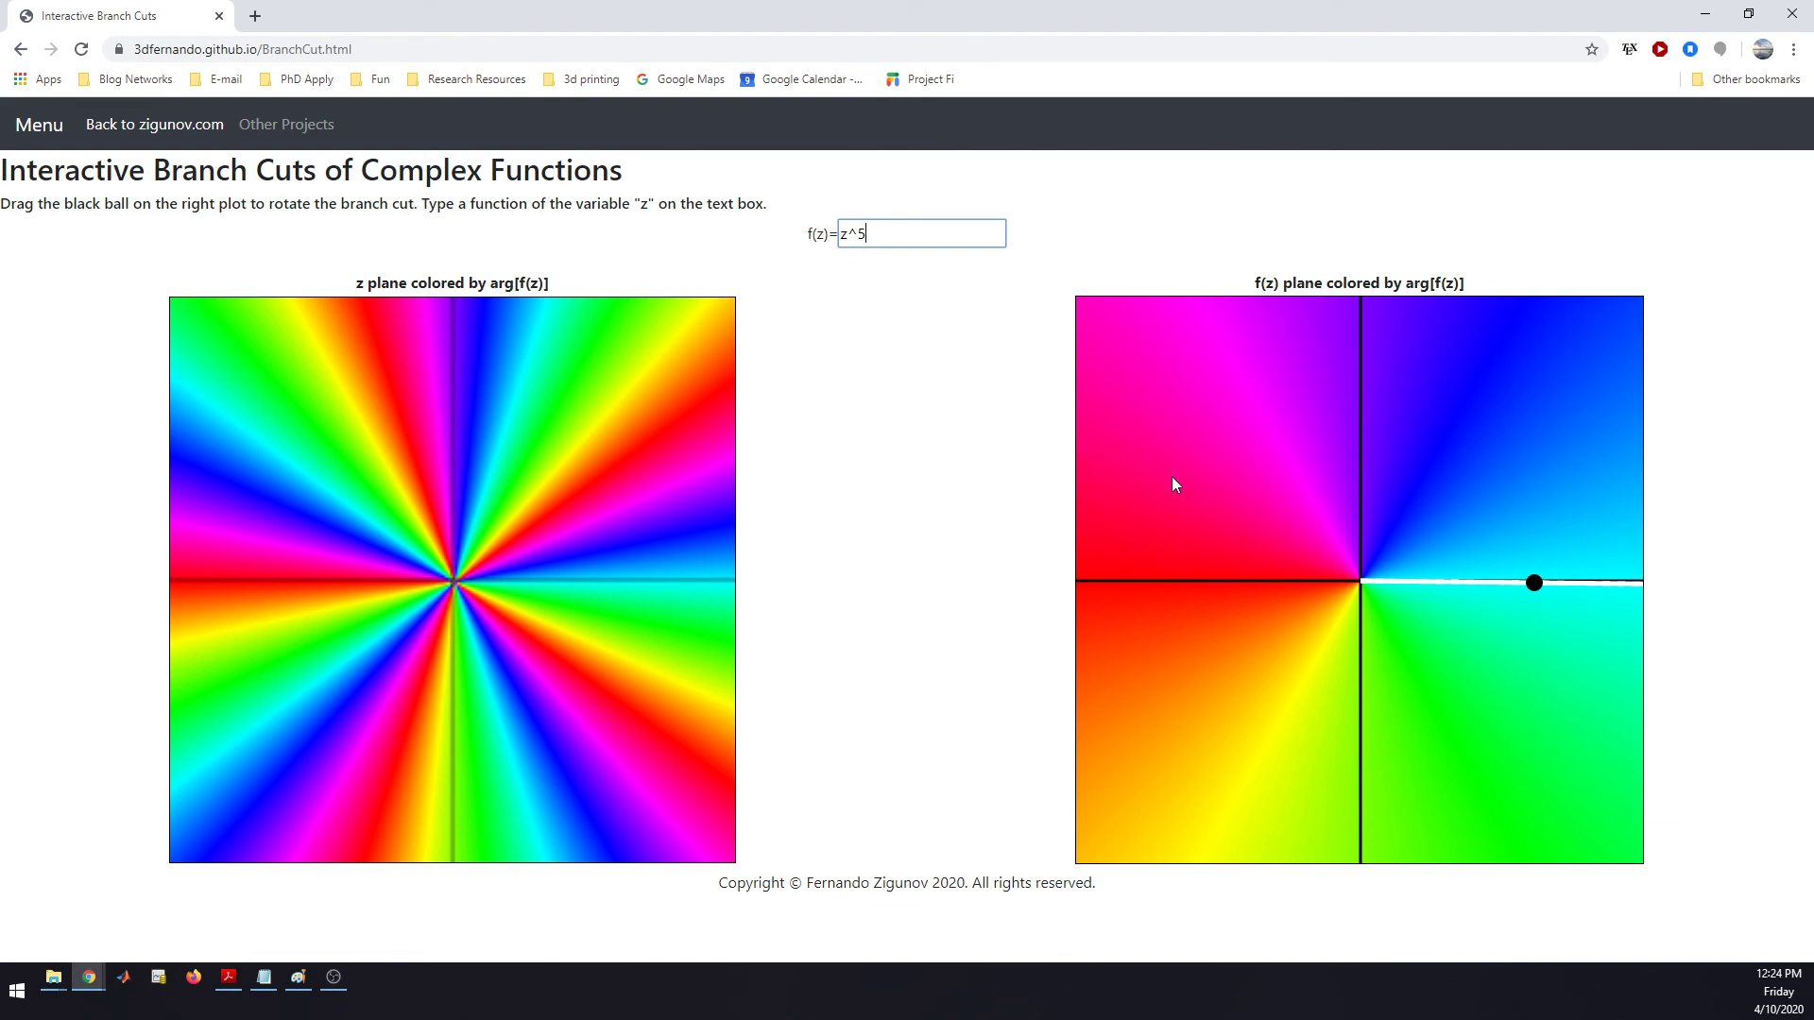
Change the function to (z^2-1)^5 and point out the root on the negative real axis of the z plane
{"action": "left_click", "coordinate": [853, 233]}
{"action": "key", "text": "BackSpace"}
{"action": "type", "text": "(z^2-1)^"}
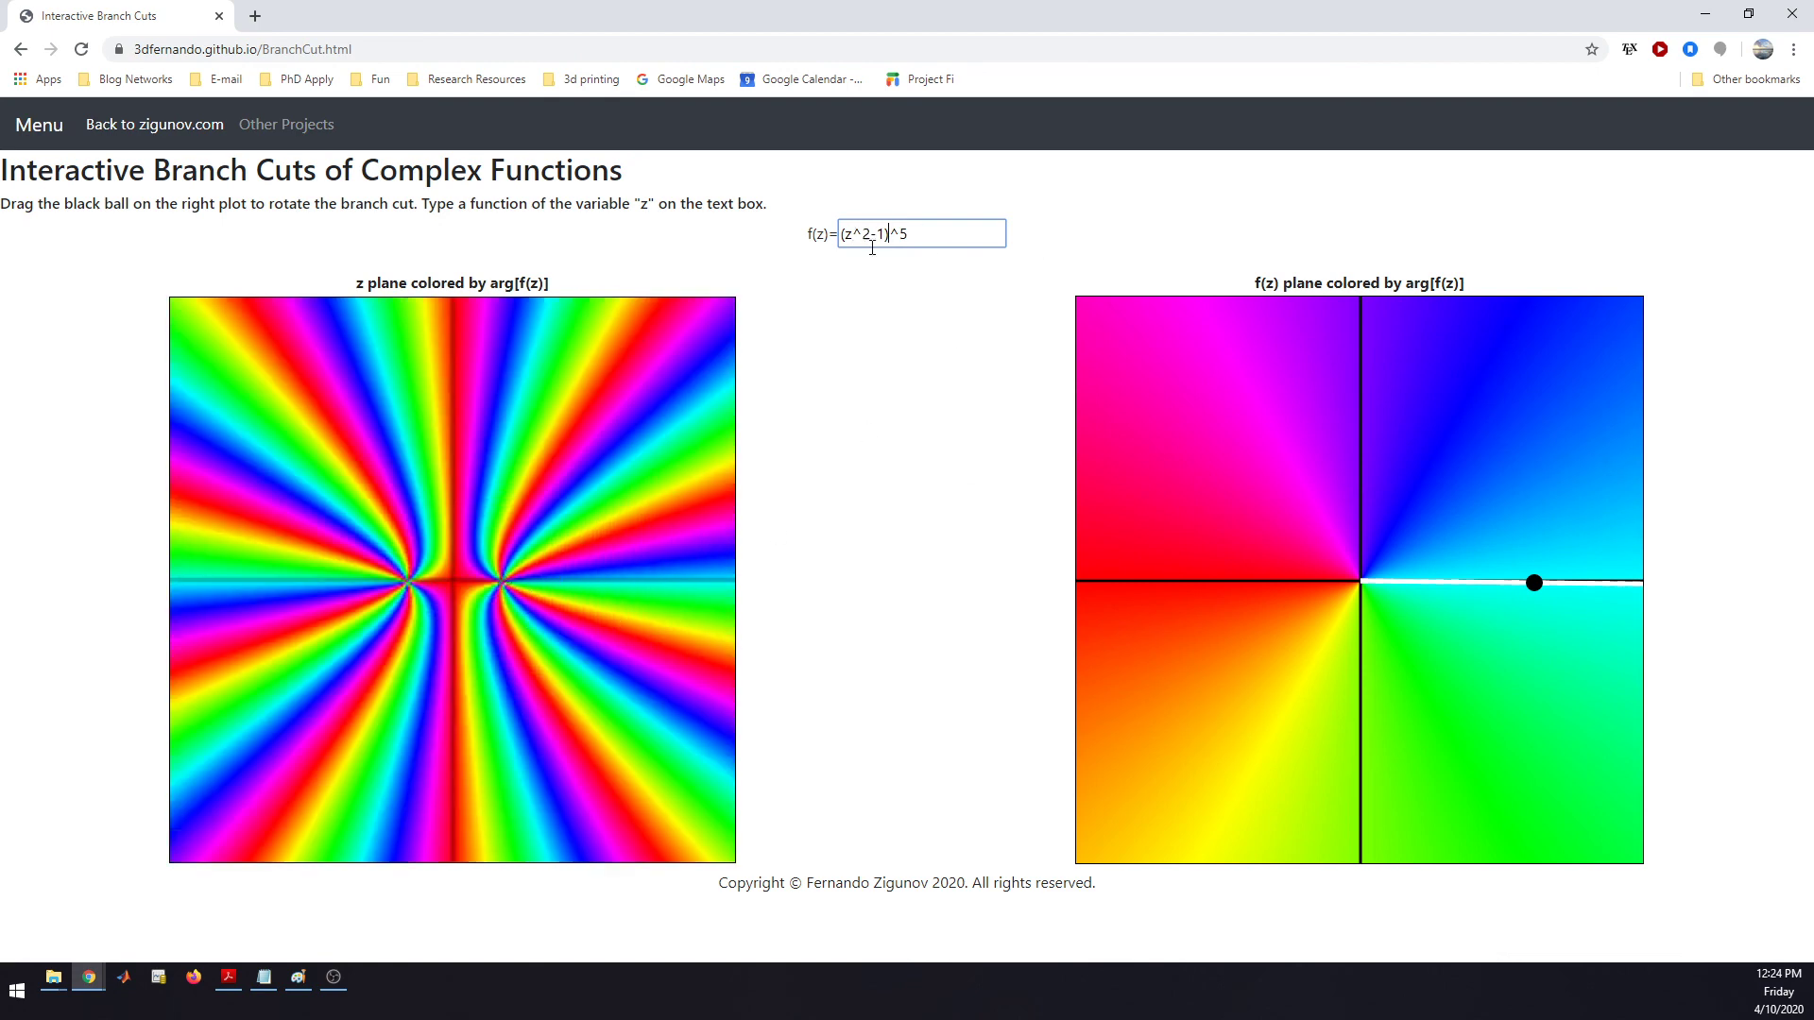
{"action": "left_click", "coordinate": [376, 565]}
{"action": "left_click_drag", "start_coordinate": [884, 235], "coordinate": [844, 236]}
{"action": "left_click", "coordinate": [396, 582]}
Change the function to (z^5-1)^5 and point out its root on the positive real axis
{"action": "double_click", "coordinate": [867, 234]}
{"action": "type", "text": "5"}
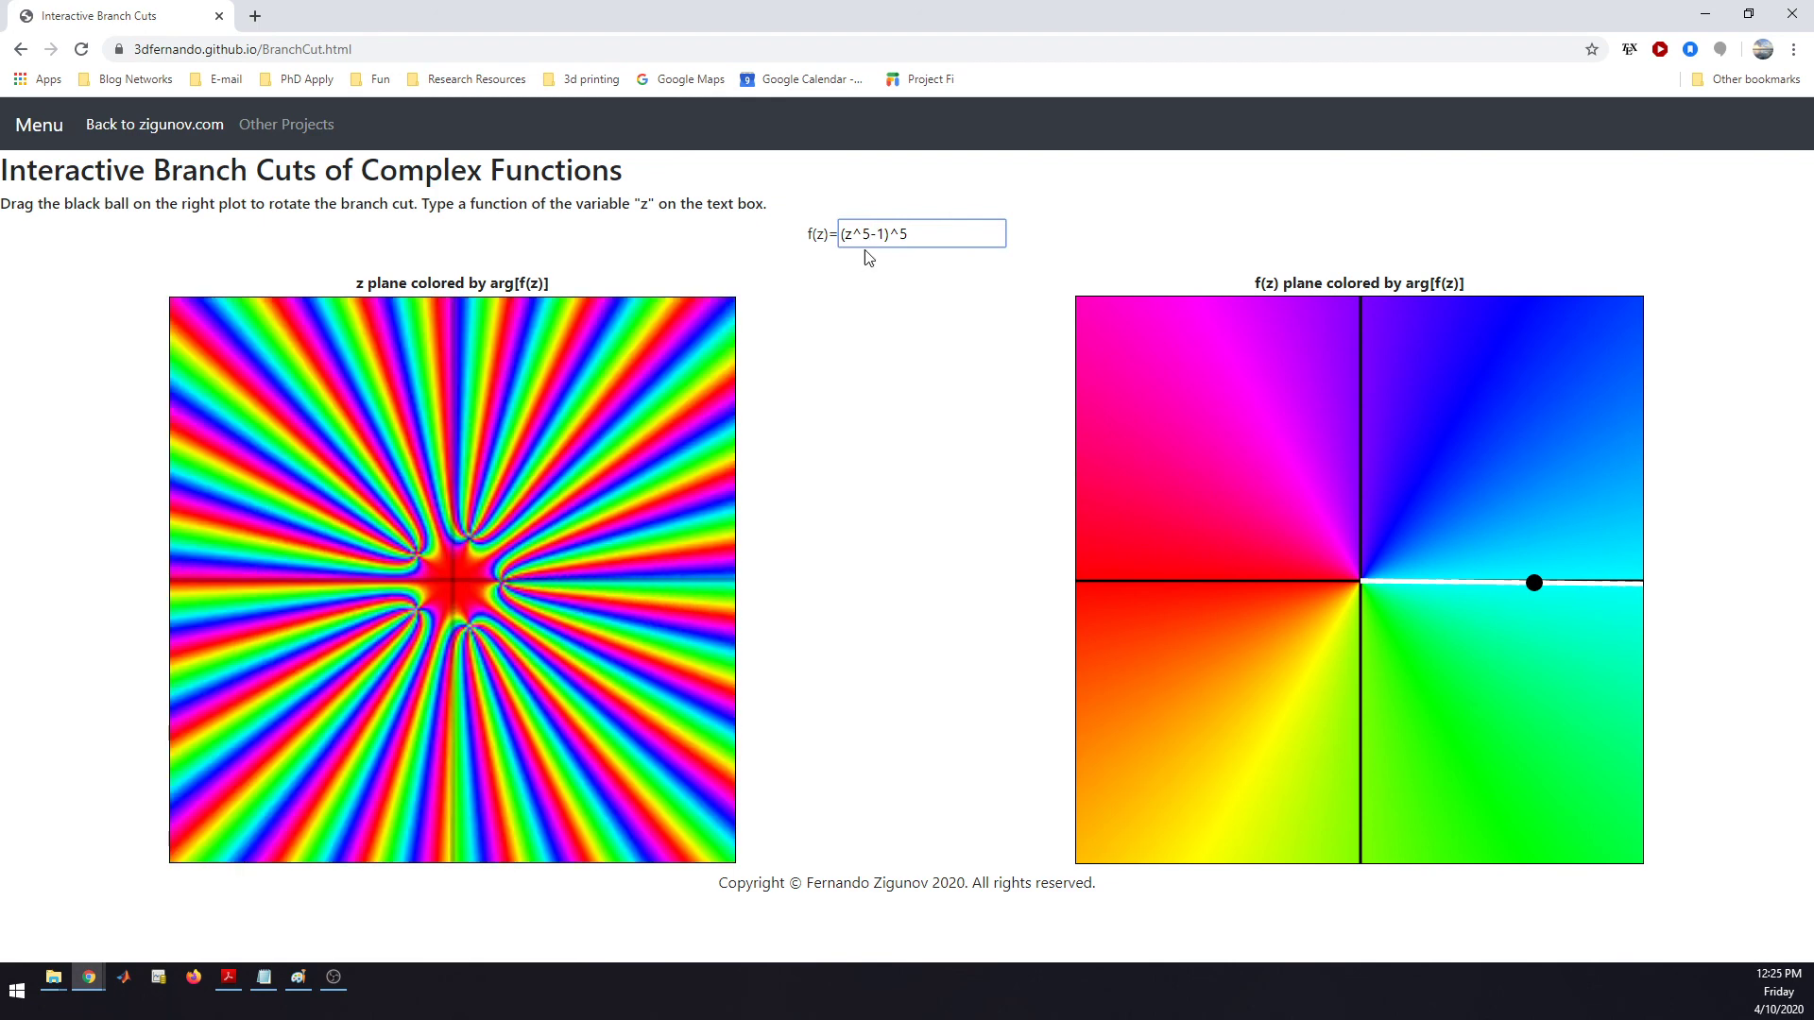
{"action": "left_click", "coordinate": [503, 581]}
Replace the whole function with (z^2-2i)^(1/3) and plot it
{"action": "double_click", "coordinate": [922, 236]}
{"action": "left_click", "coordinate": [936, 234]}
{"action": "left_click_drag", "start_coordinate": [909, 234], "coordinate": [805, 236]}
{"action": "type", "text": "(z^2-2i)^(1/3)"}
{"action": "key", "text": "Return"}
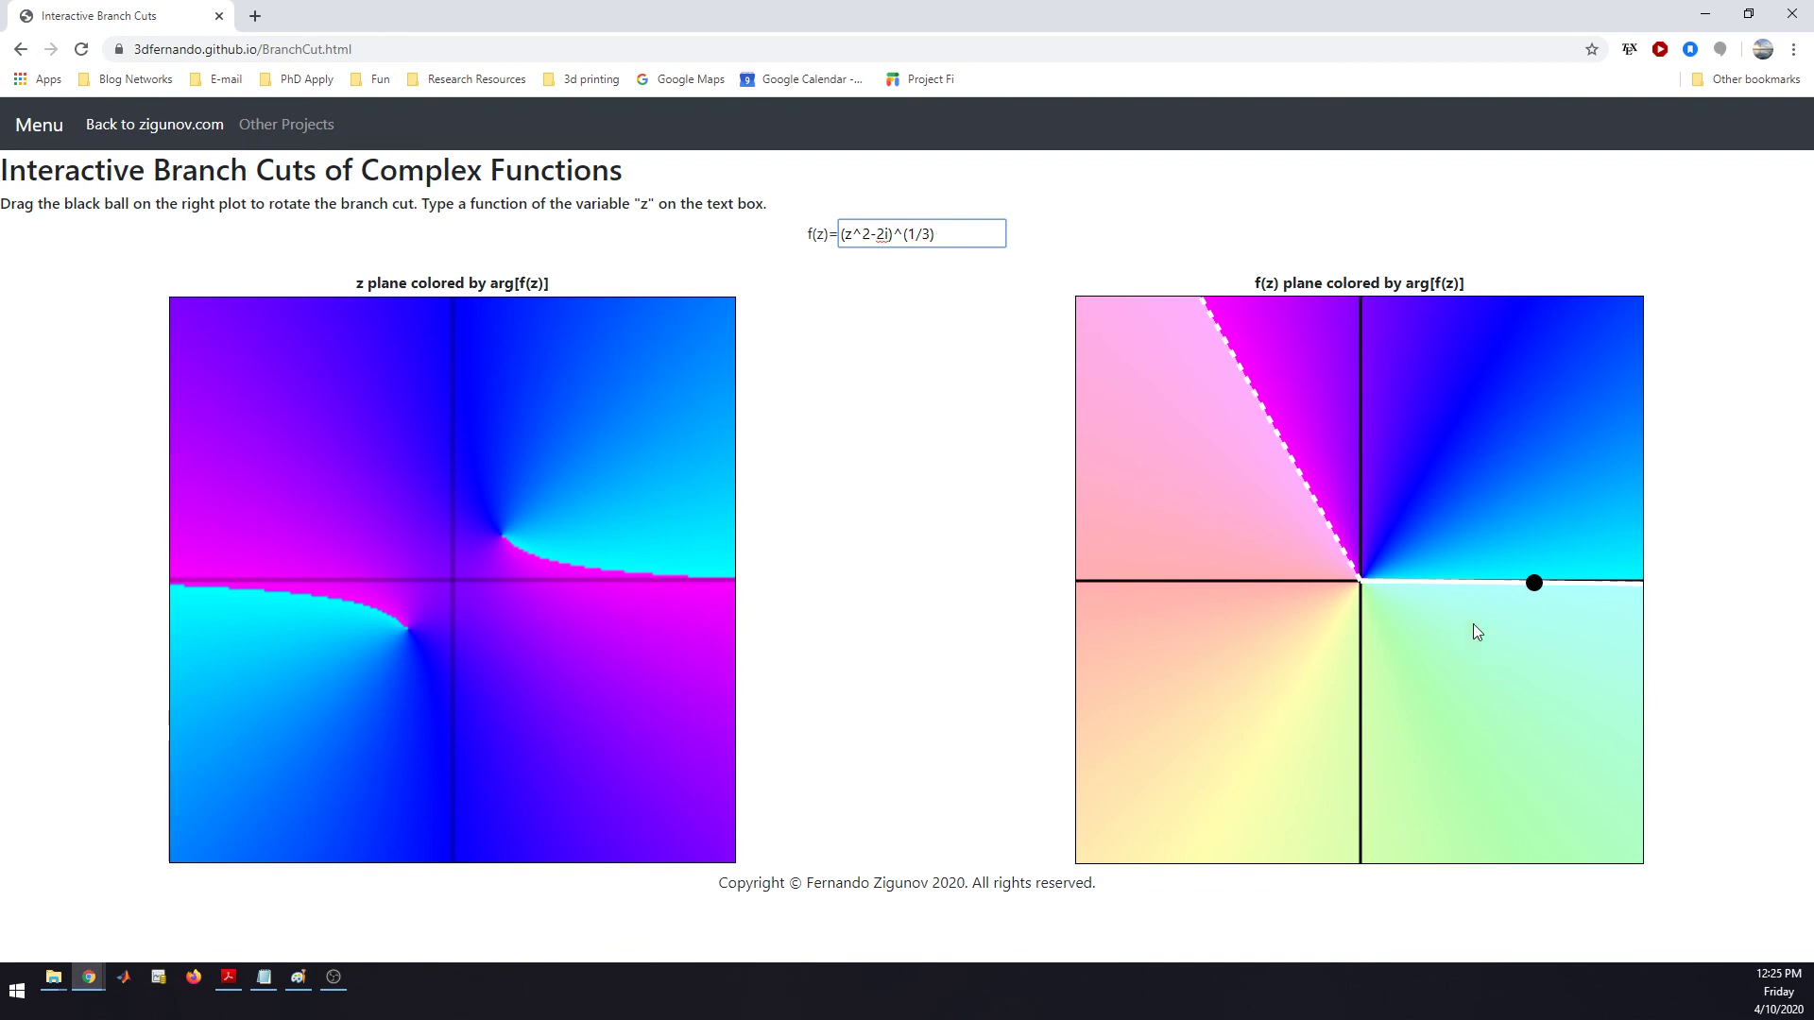
Rotate the branch cut of (z^2-2i)^(1/3) counterclockwise from the positive real axis
{"action": "left_click", "coordinate": [1532, 587]}
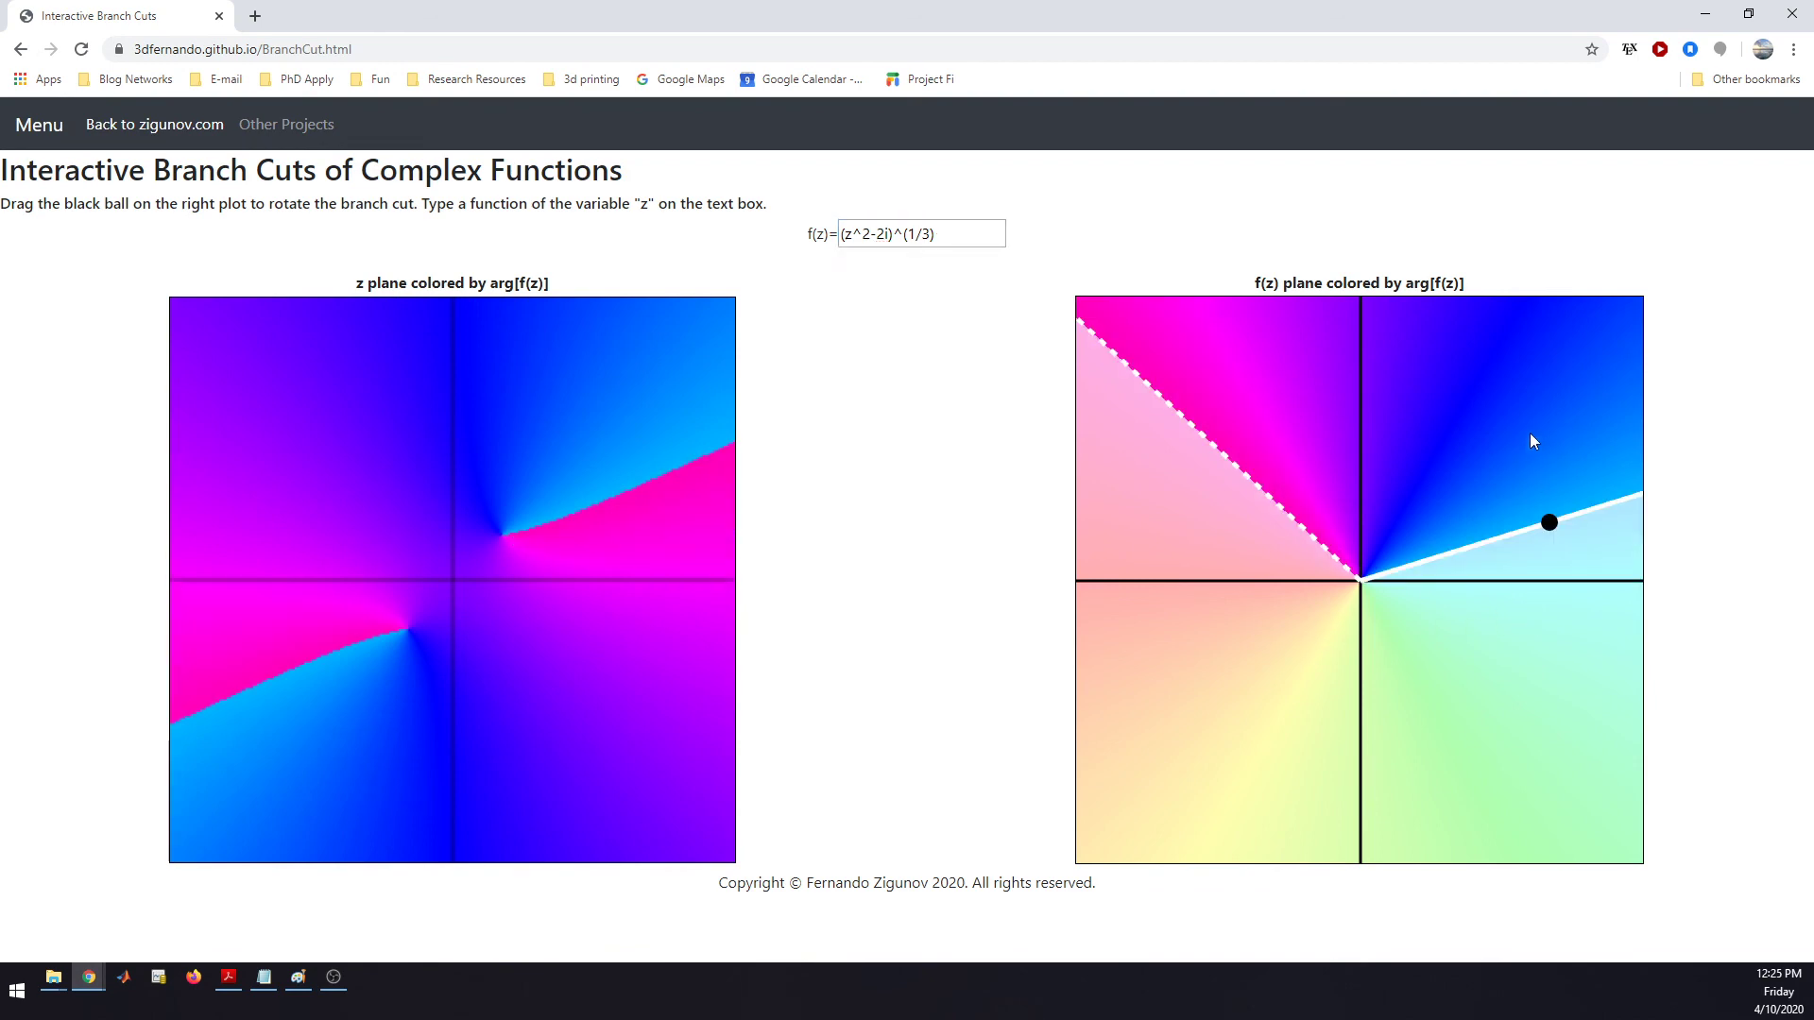